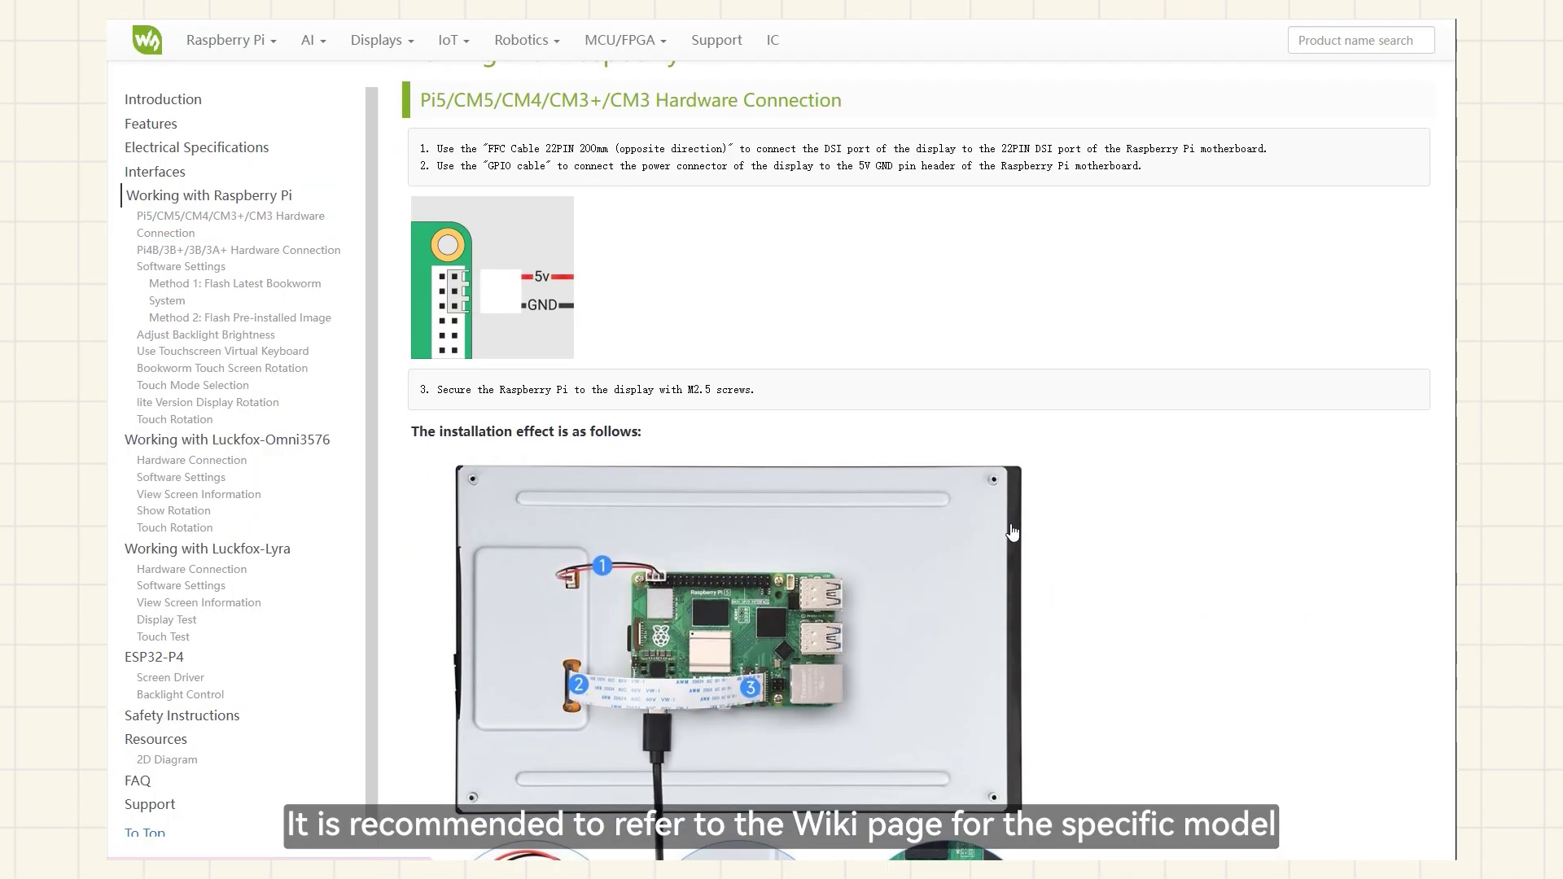
scroll(1010, 531, "down", 15)
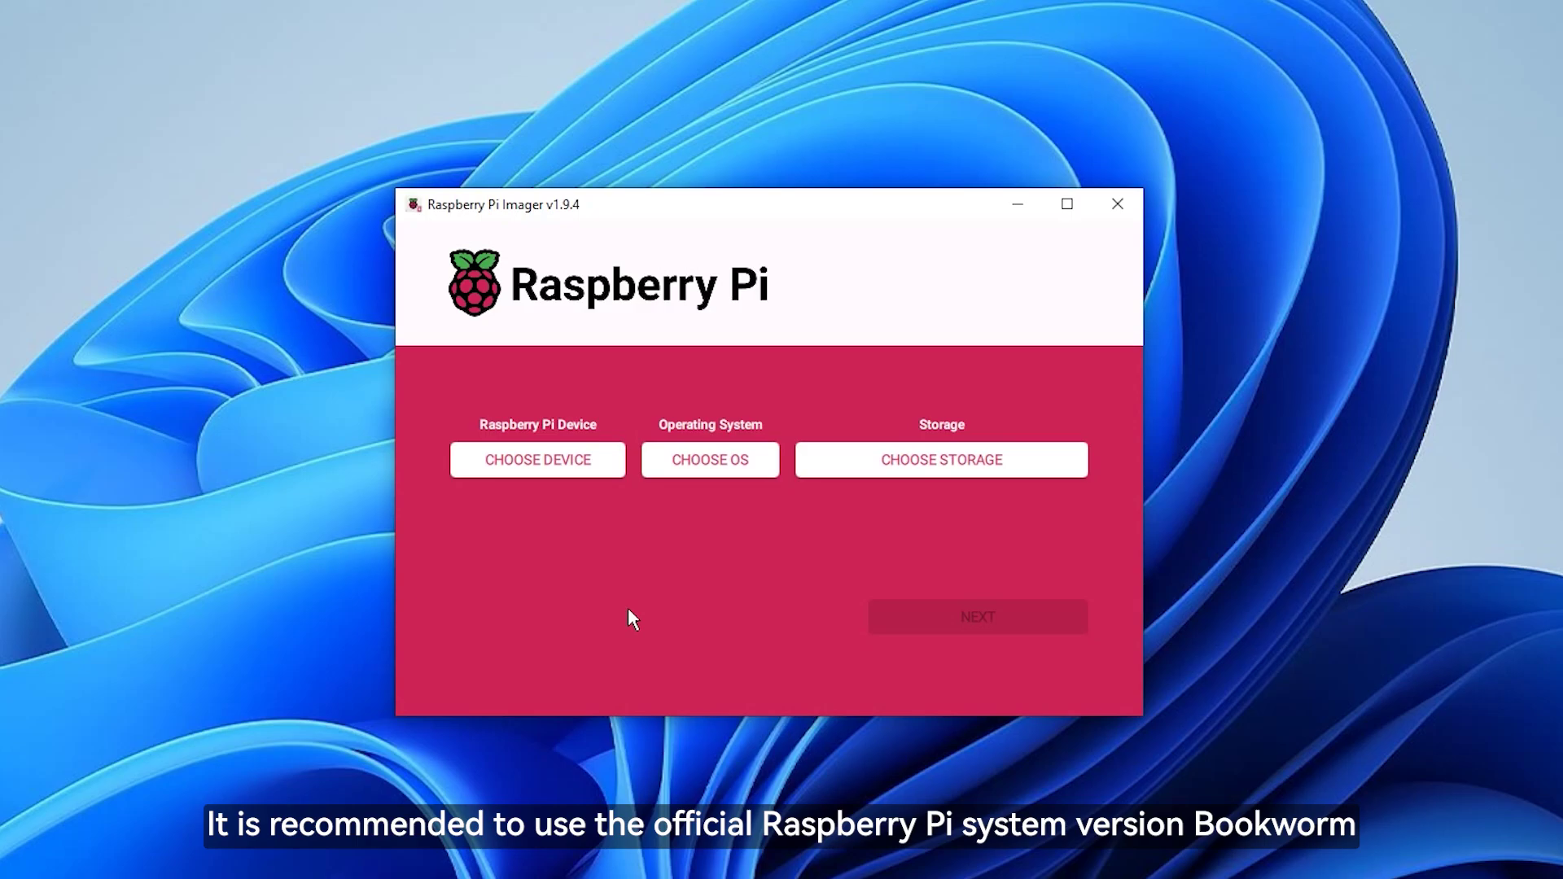
Step: Select Raspberry Pi 5, Raspberry Pi OS (64-bit) and the Generic Storage Device USB
left_click(579, 475)
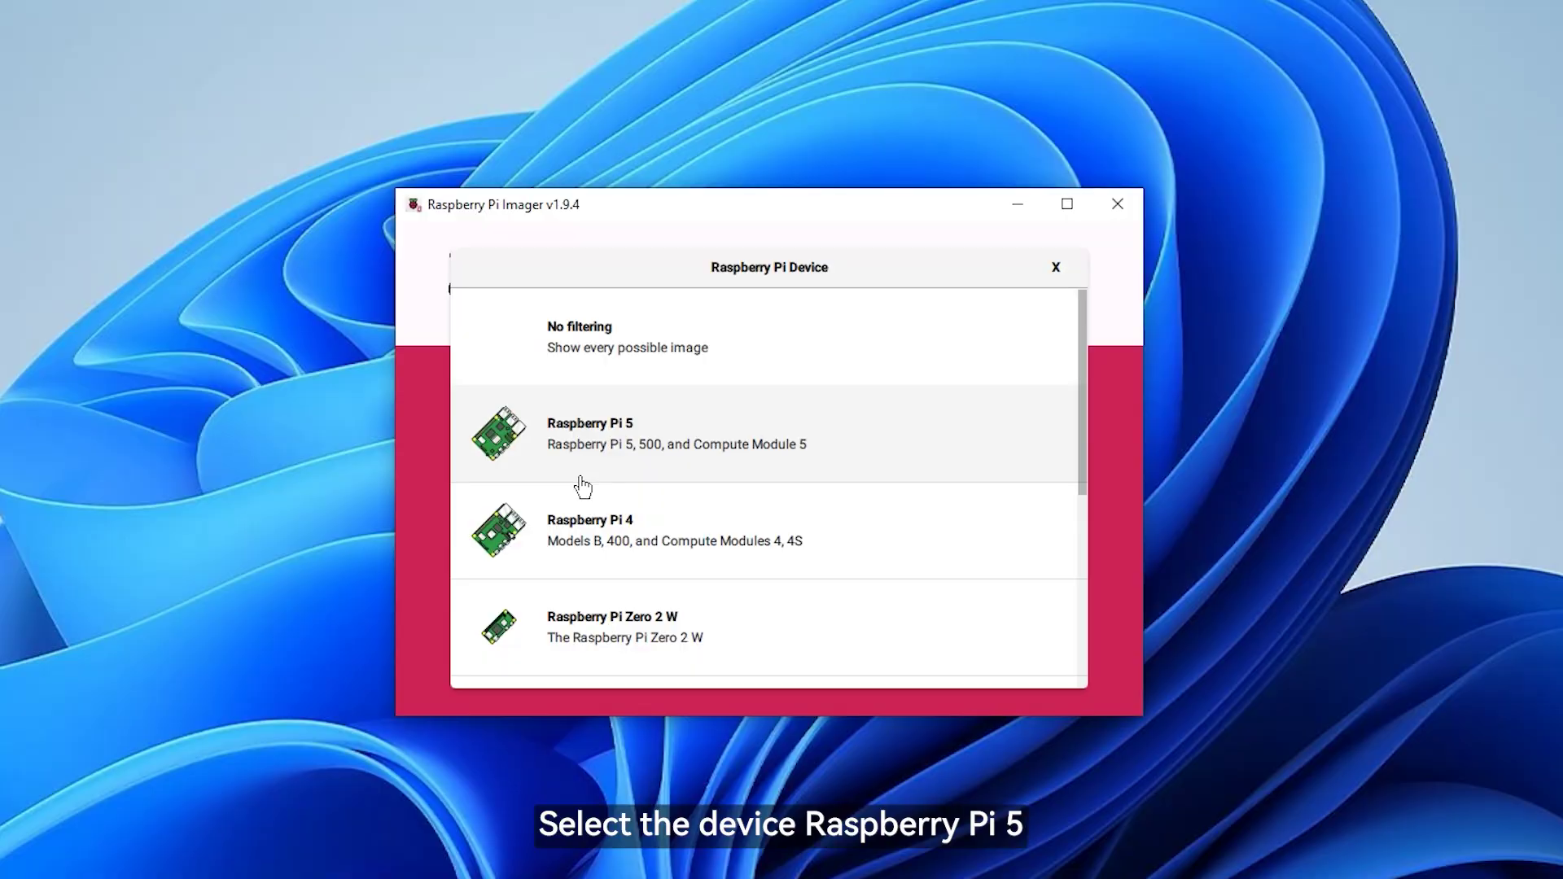
left_click(583, 487)
left_click(737, 468)
left_click(774, 389)
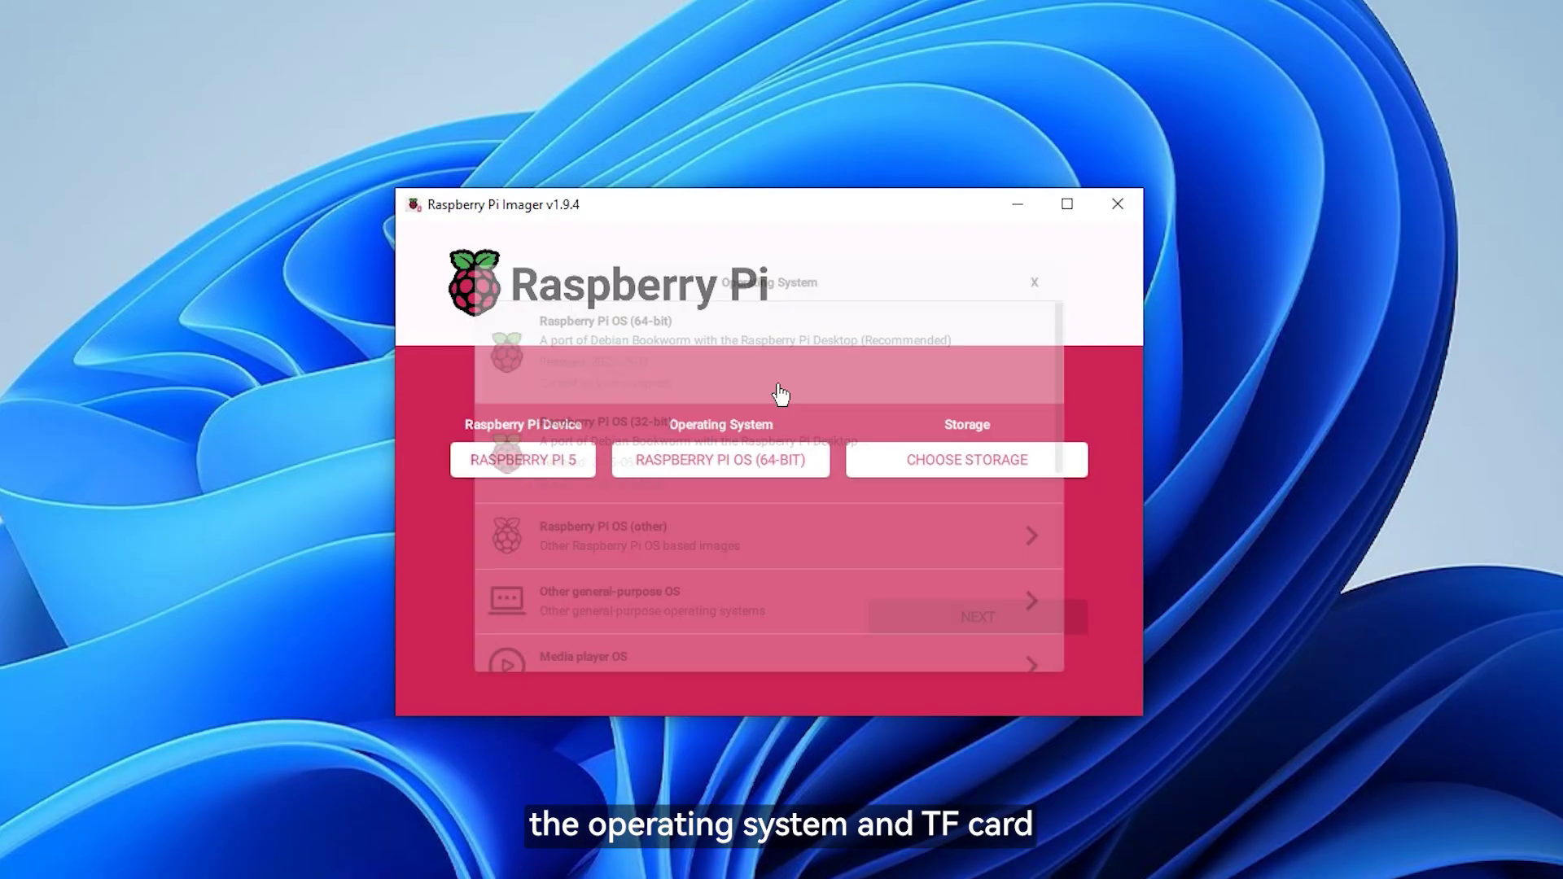
left_click(929, 469)
left_click(868, 360)
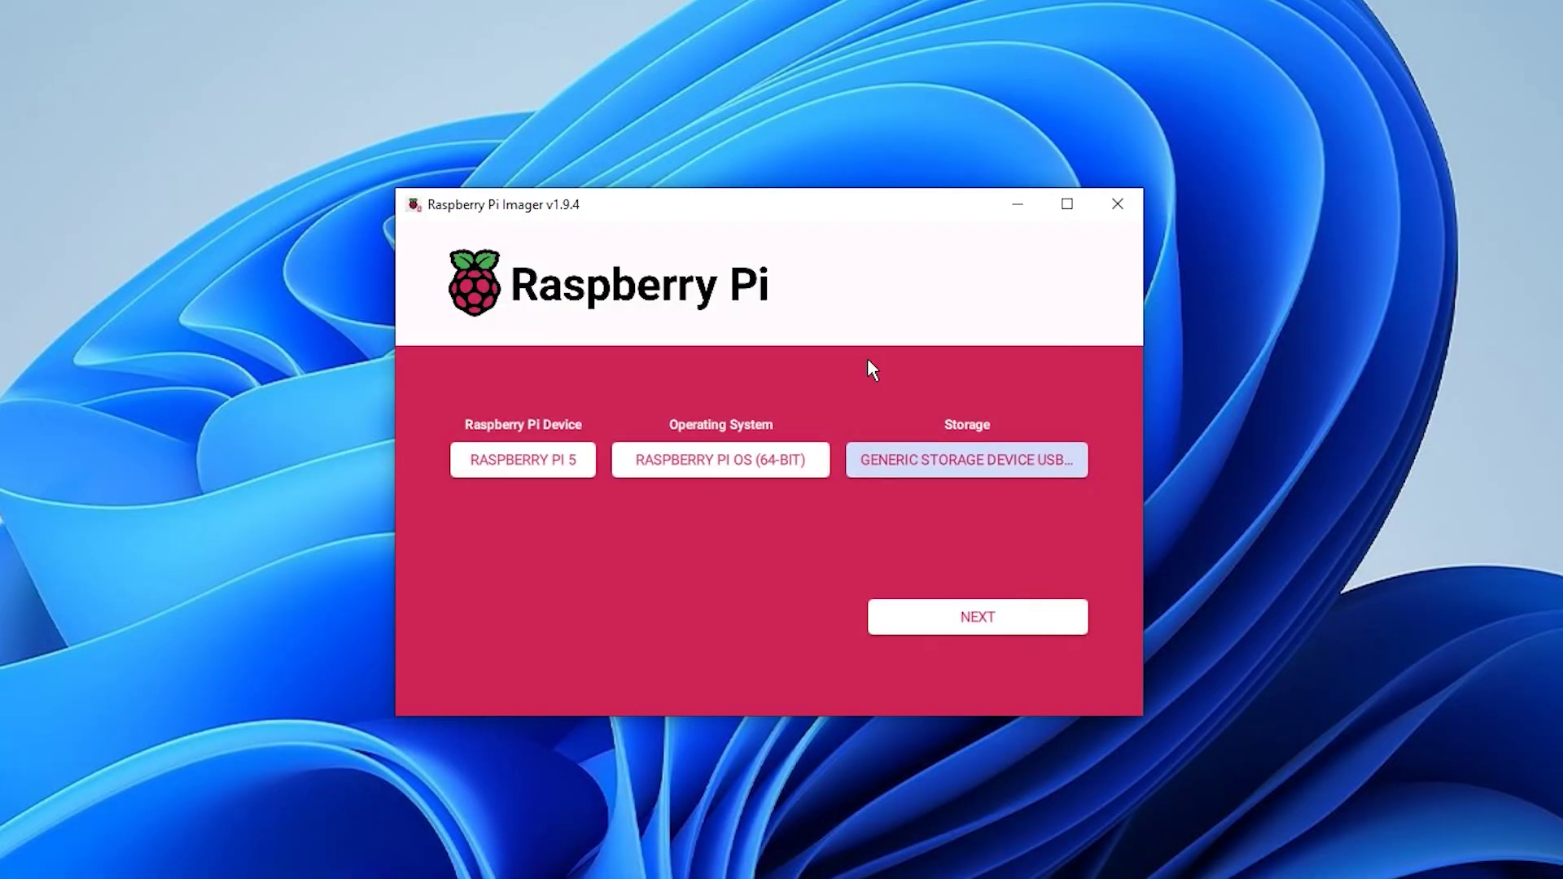
Step: Open the OS customisation settings, enable a custom hostname and enter WAVESHARE
left_click(941, 618)
left_click(617, 531)
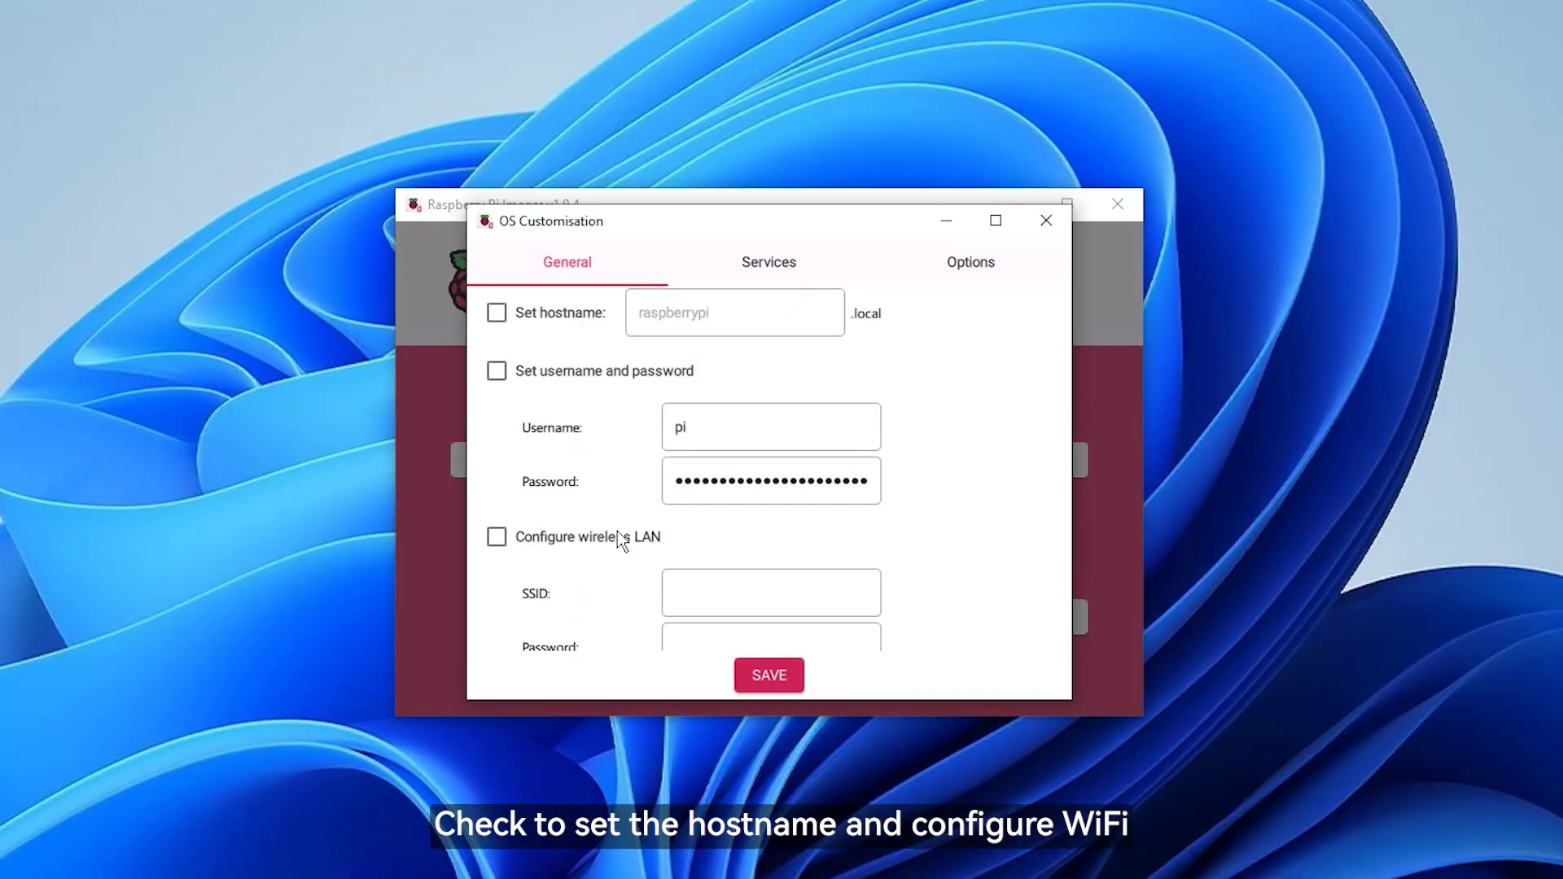
left_click(593, 326)
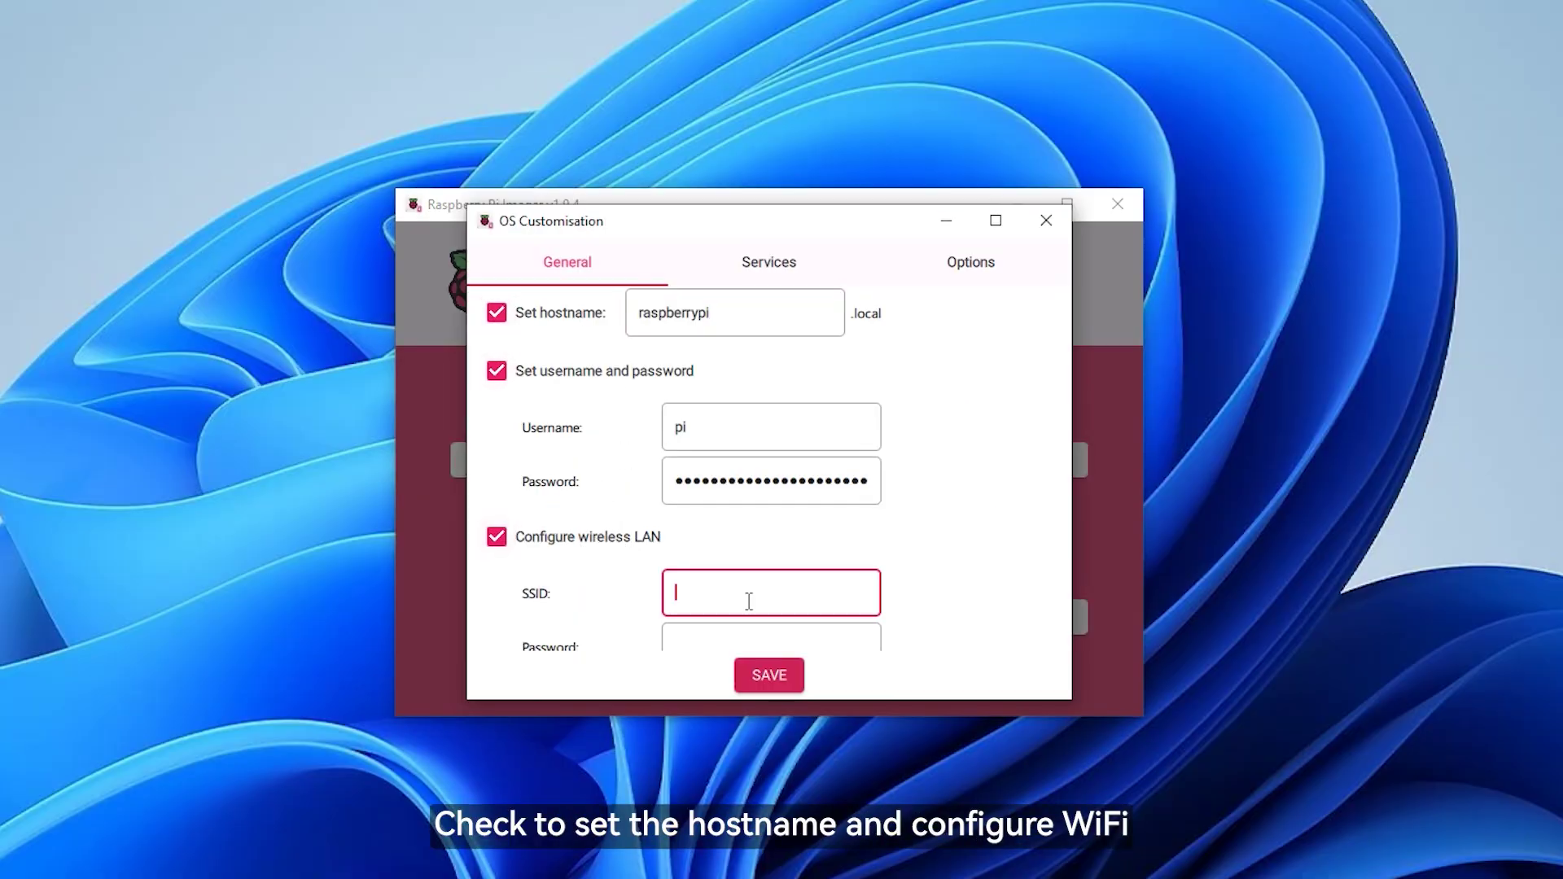
type("WAVESHARE")
scroll(760, 519, "down", 2)
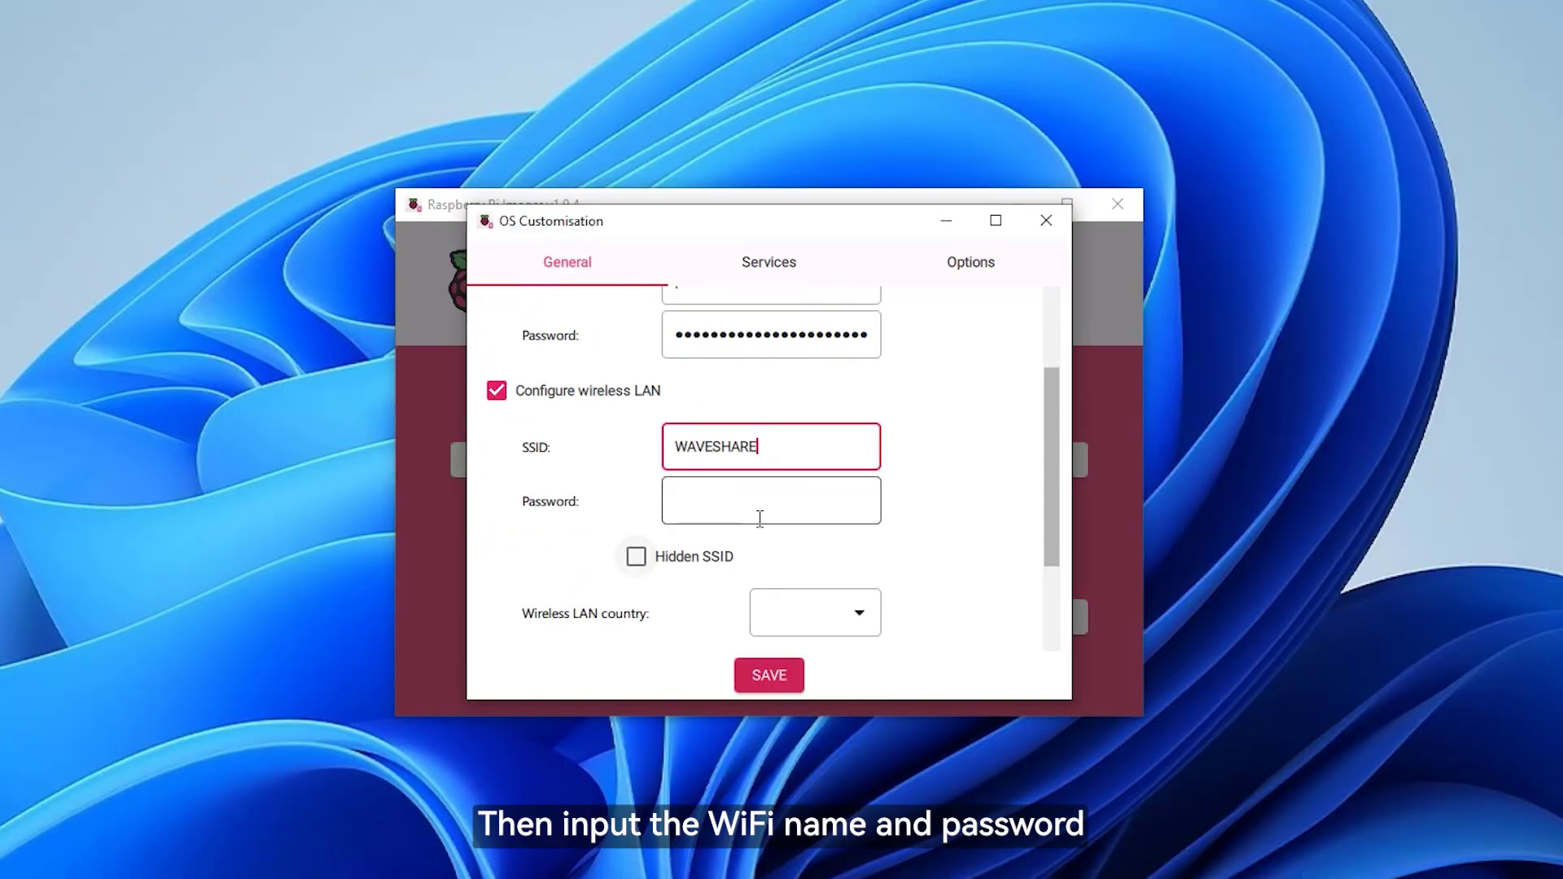
Step: Set the Wi-Fi country to CN, save the customisation and confirm writing the card
left_click(863, 622)
scroll(805, 520, "down", 4)
scroll(822, 517, "down", 4)
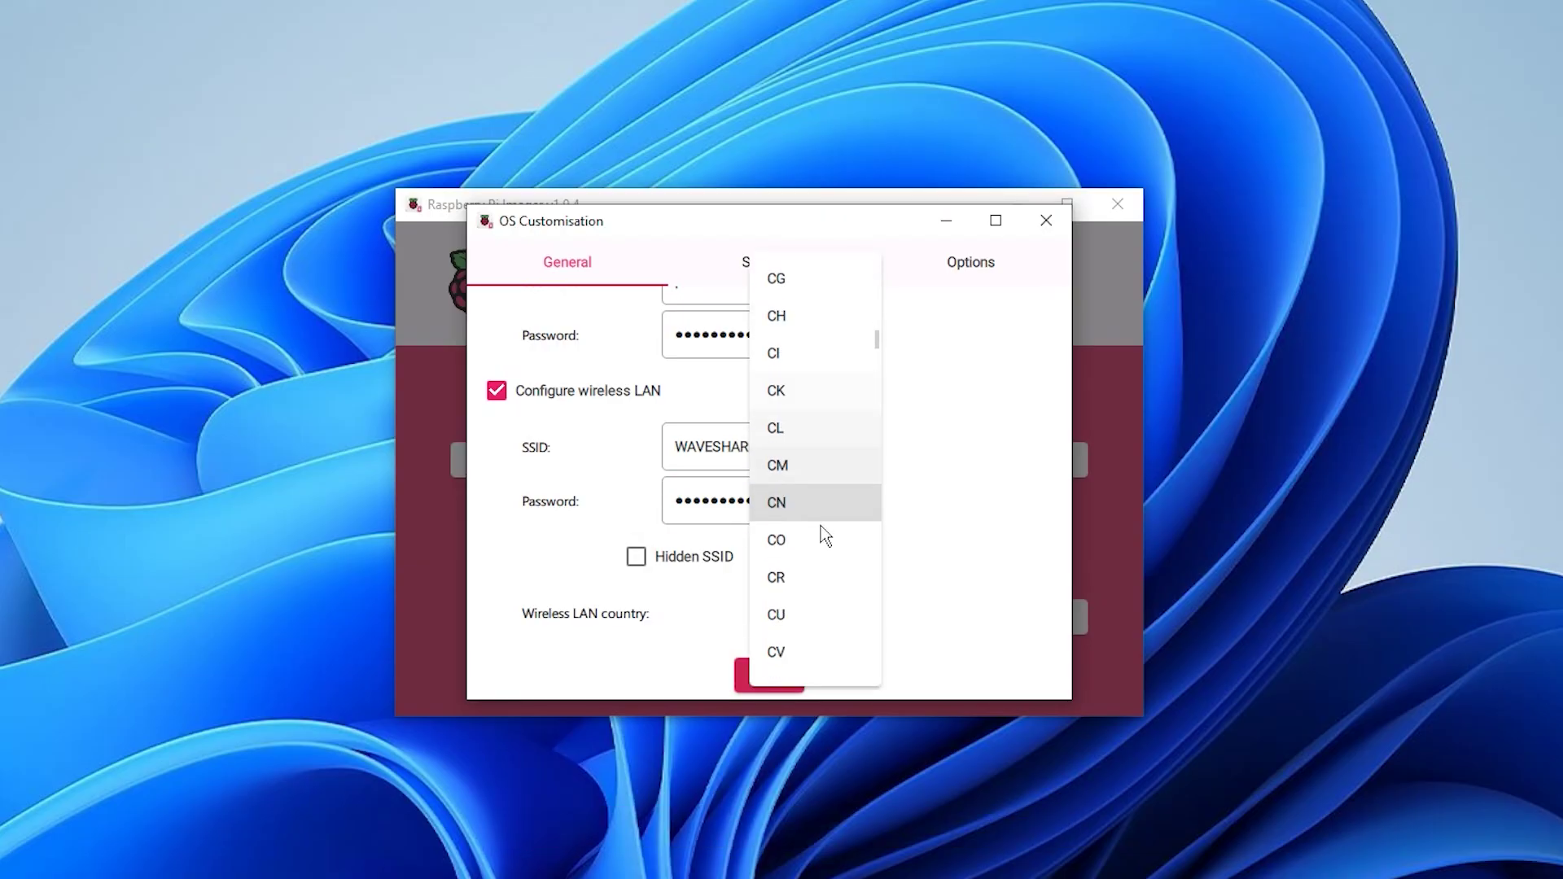
left_click(813, 511)
scroll(831, 579, "down", 2)
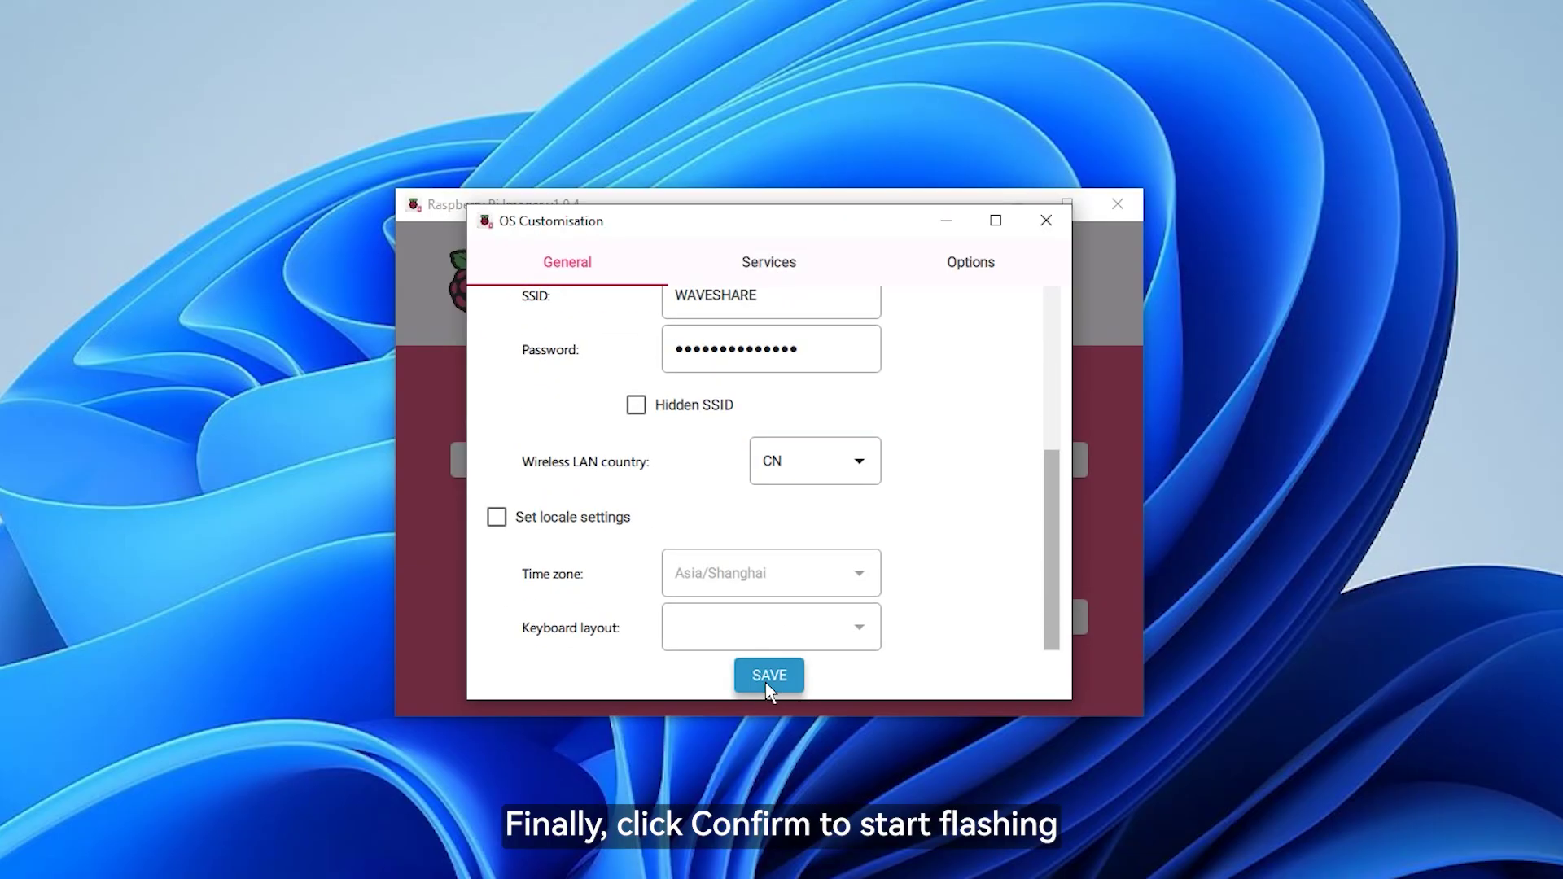
left_click(767, 678)
left_click(899, 538)
left_click(823, 544)
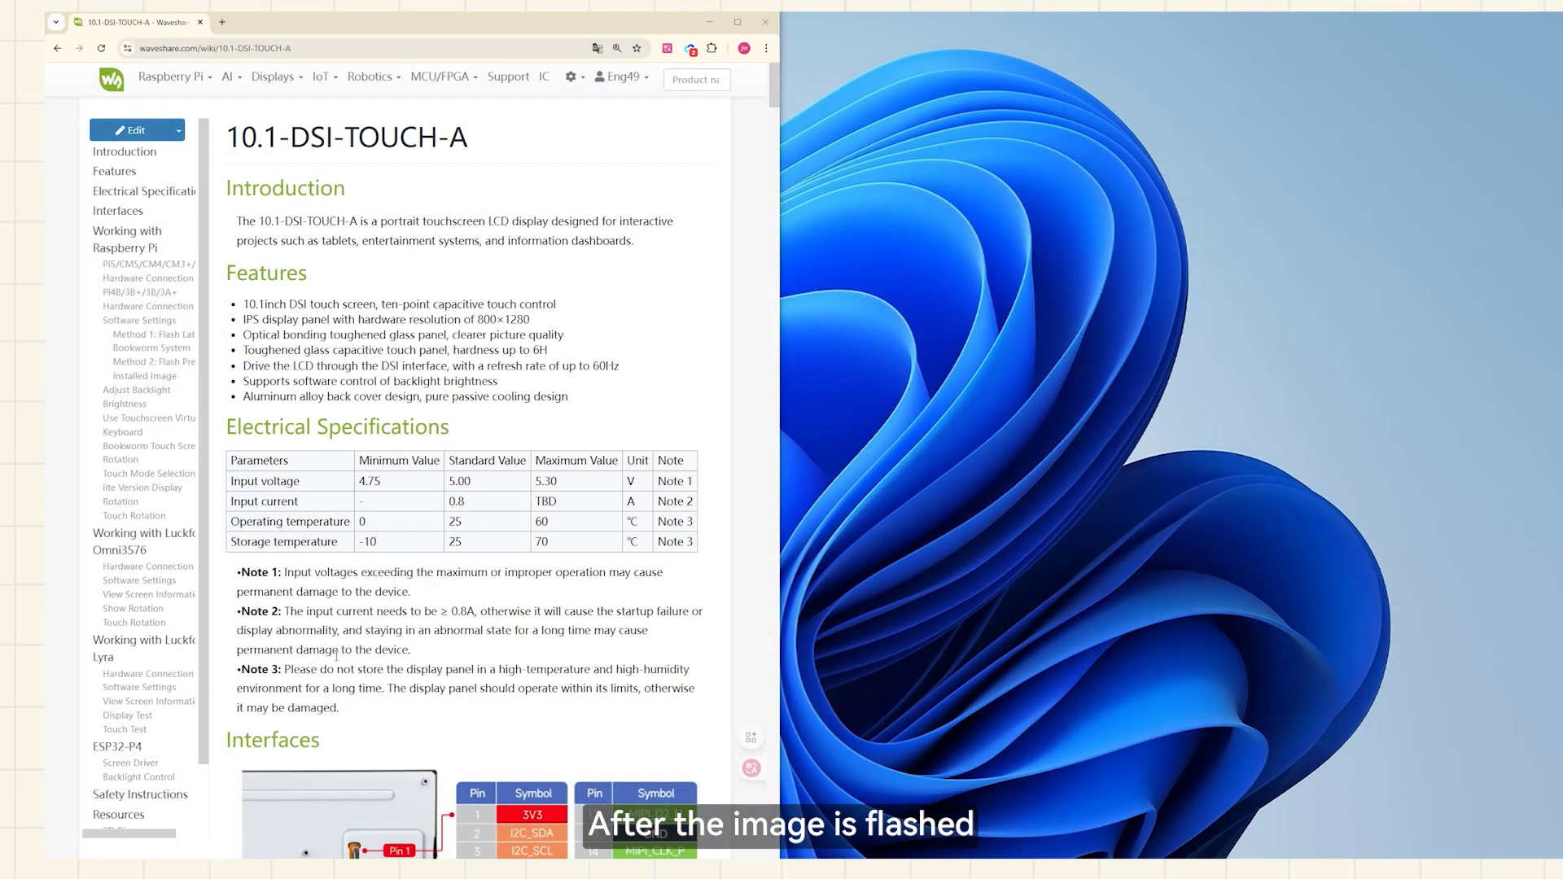
Step: Open config.txt from the card's bootfs (G:) drive in Notepad
scroll(336, 656, "down", 15)
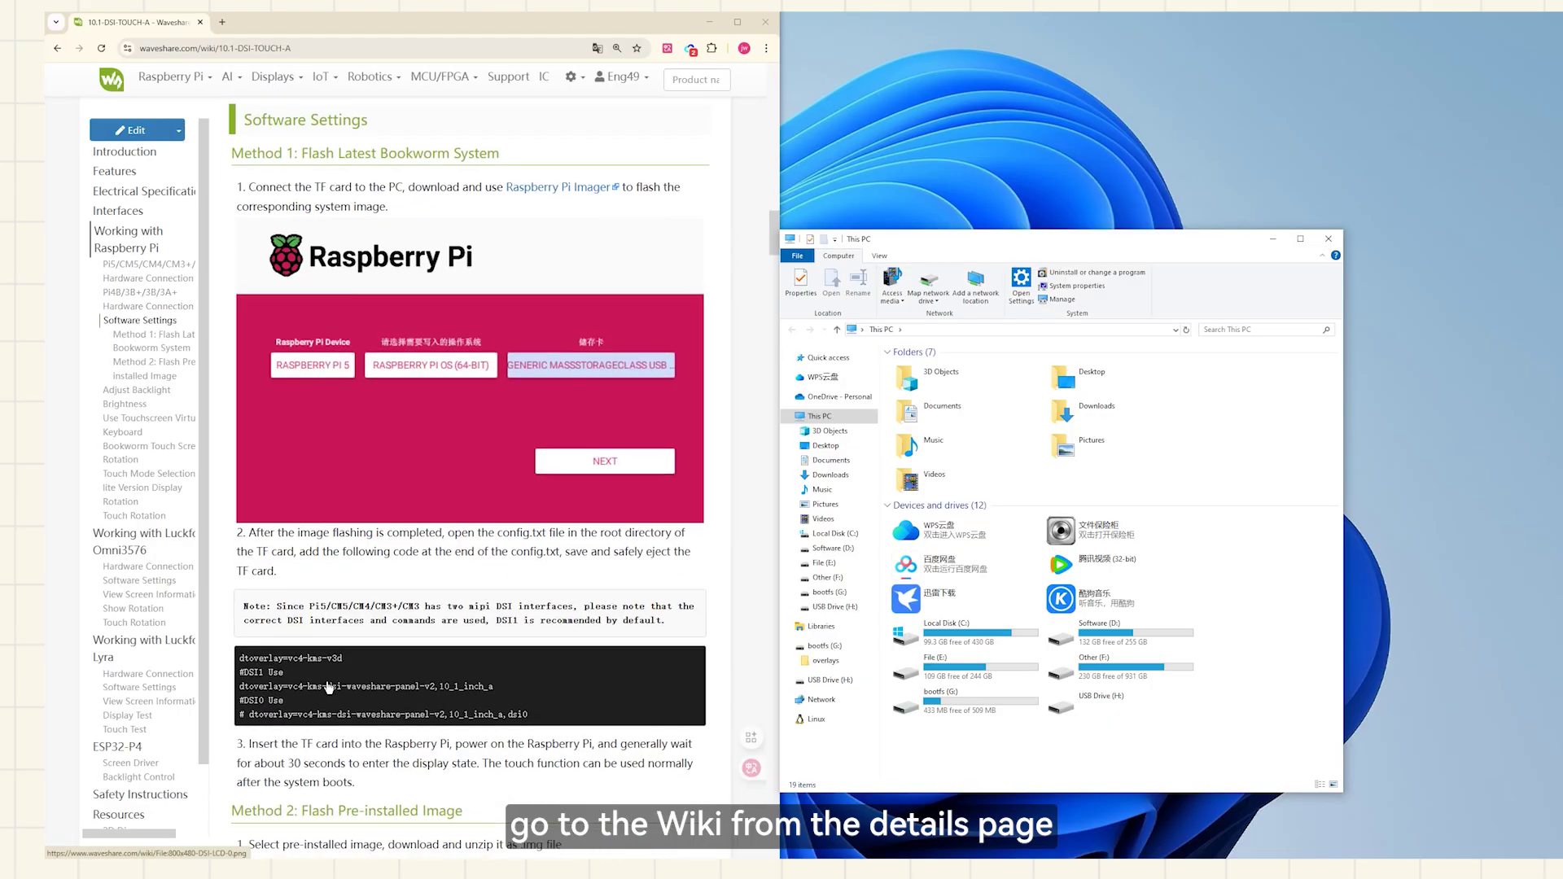
scroll(328, 686, "down", 3)
double_click(1020, 709)
double_click(928, 661)
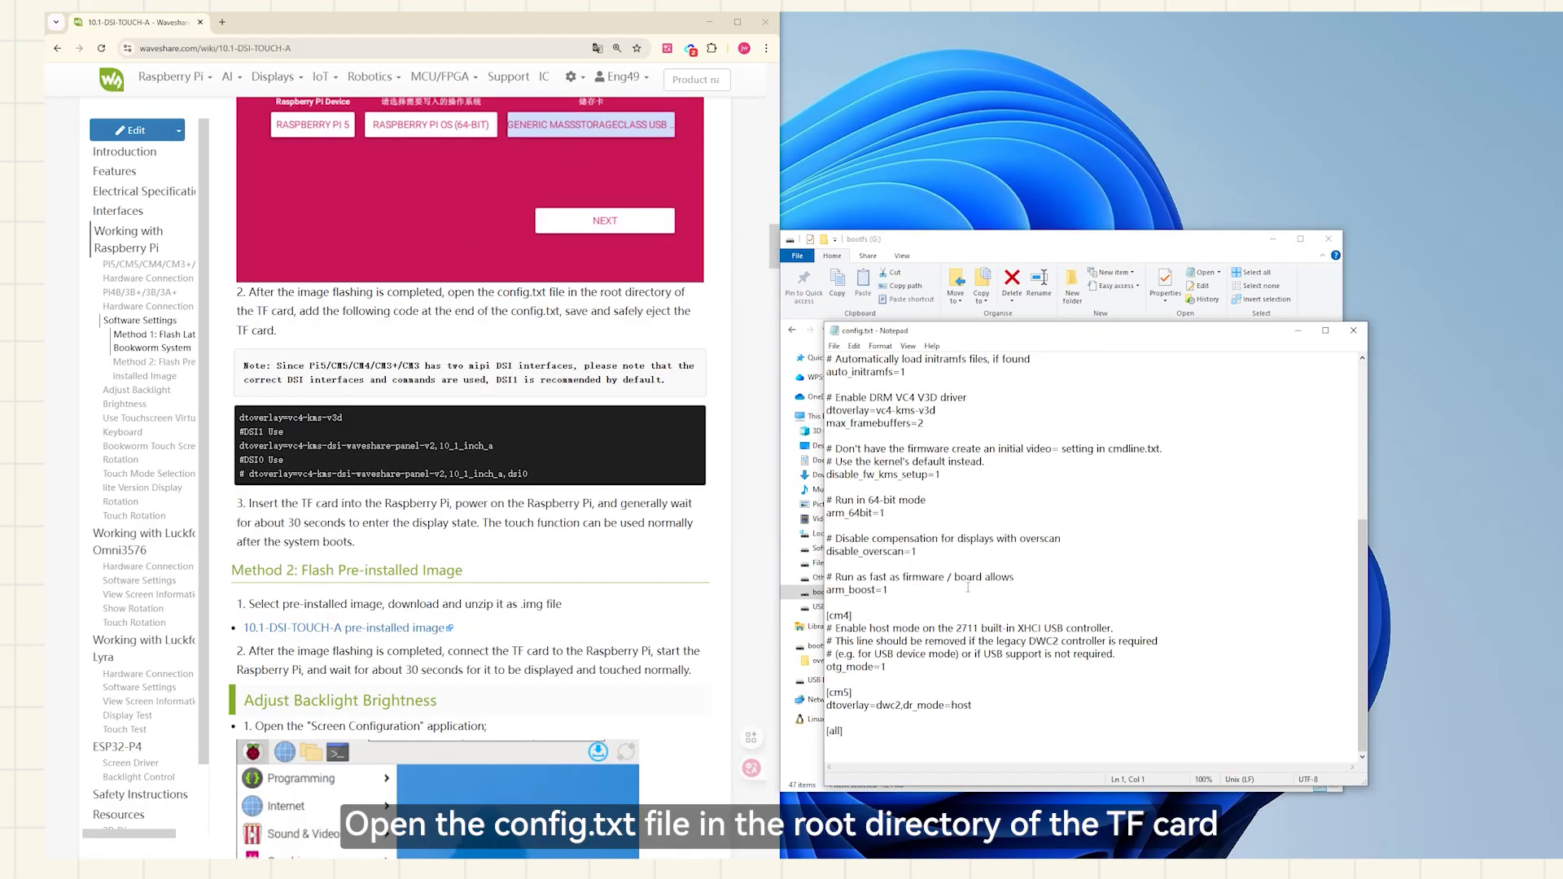
Step: Copy the wiki's five display overlay lines and paste them after the [all] line
left_click_drag(231, 415, 553, 489)
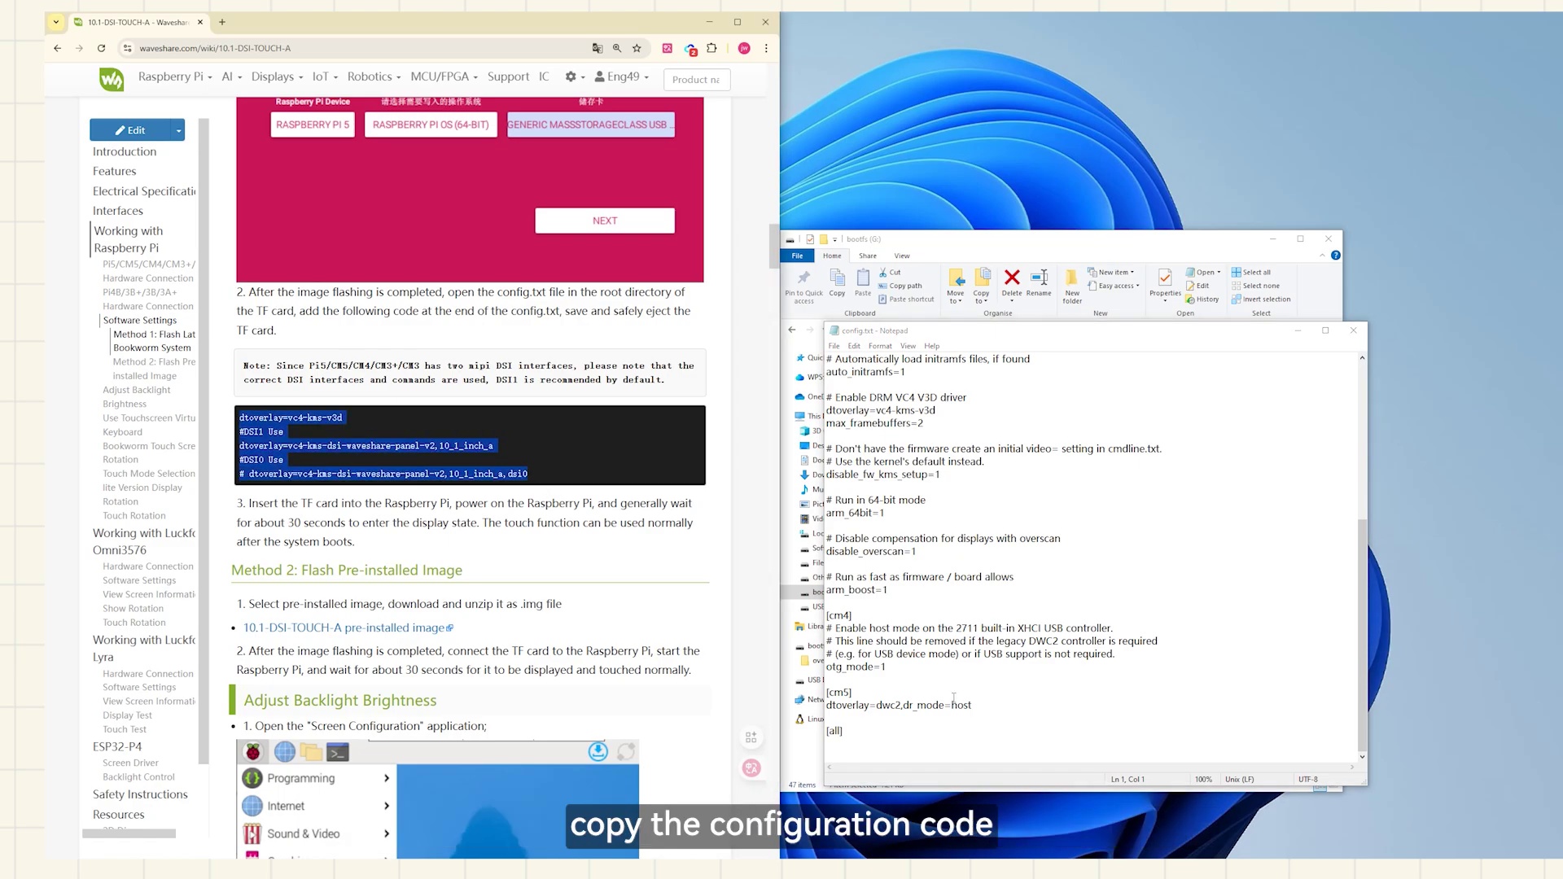
key("ctrl+c")
left_click(904, 744)
key("ctrl+v")
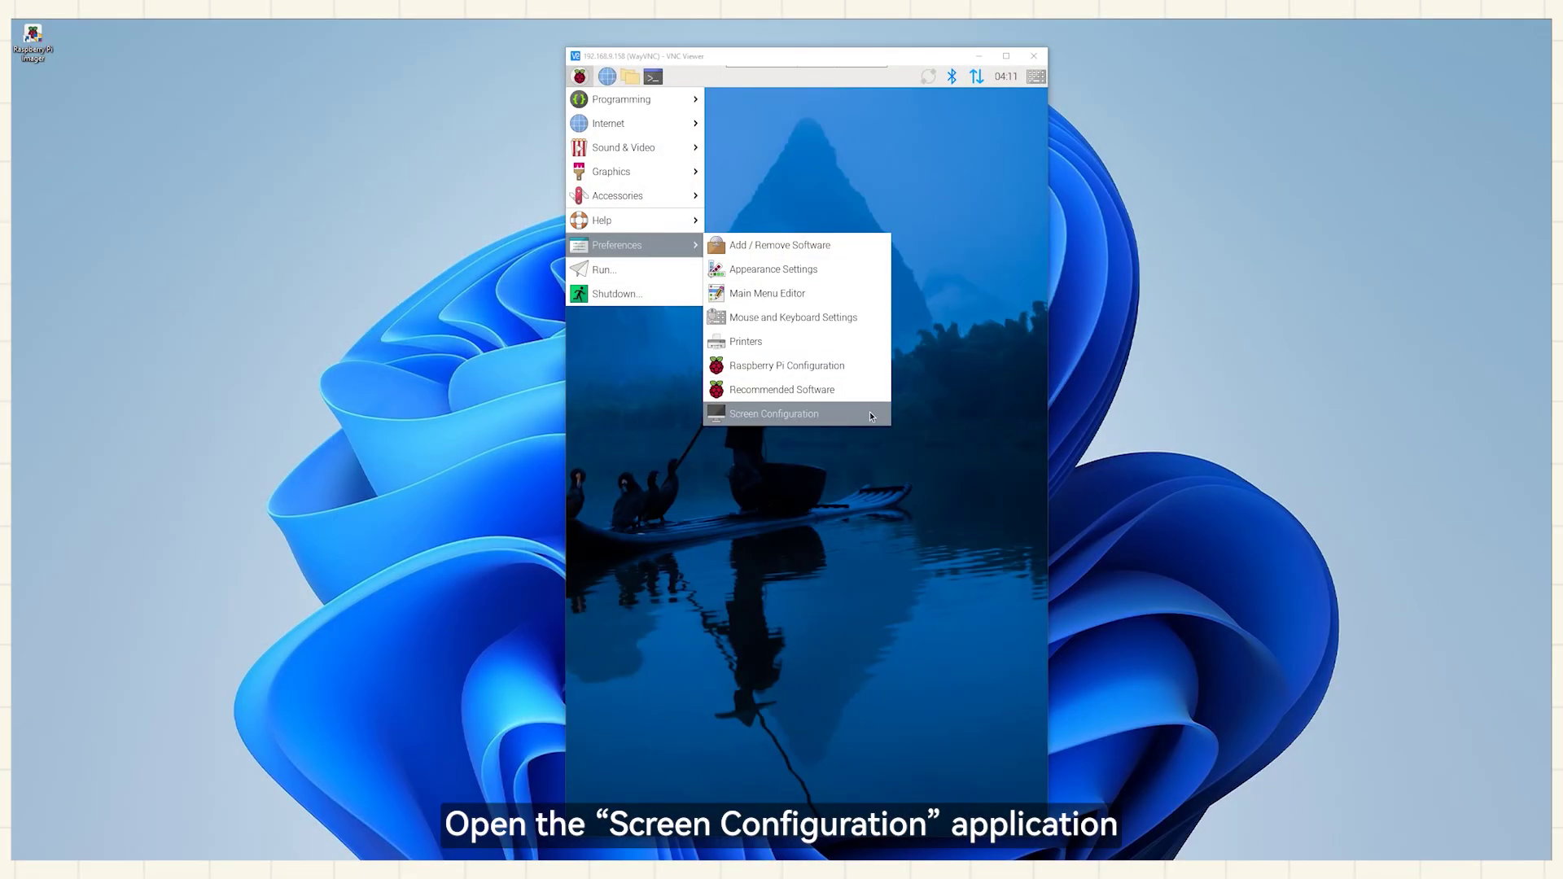
Step: In Screen Configuration, assign the Goodix touchscreen to the DSI-2 display
left_click(869, 415)
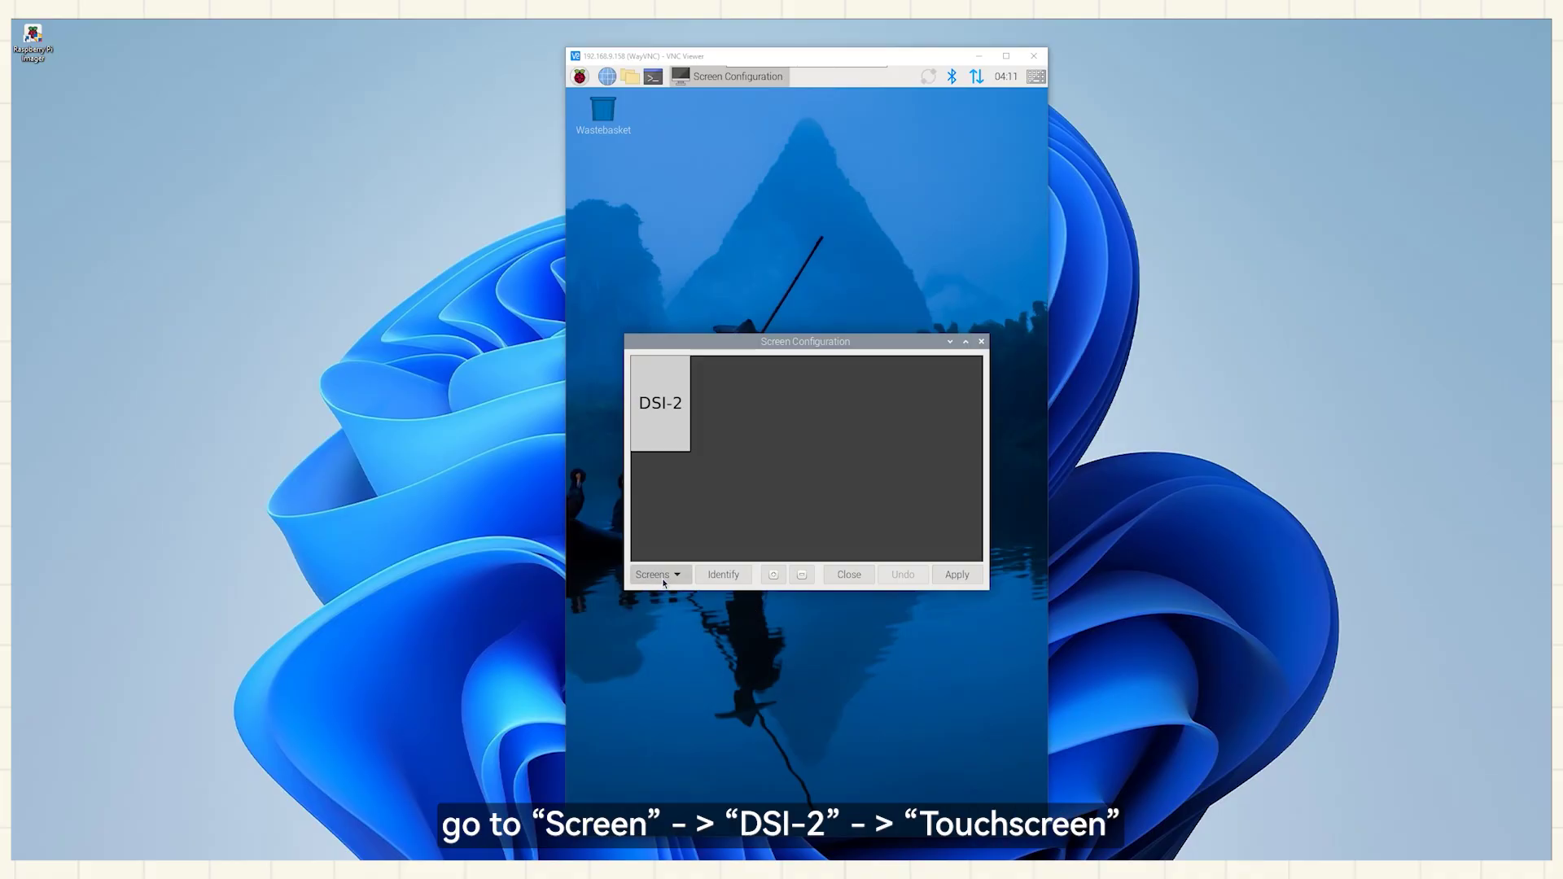
mouse_move(664, 556)
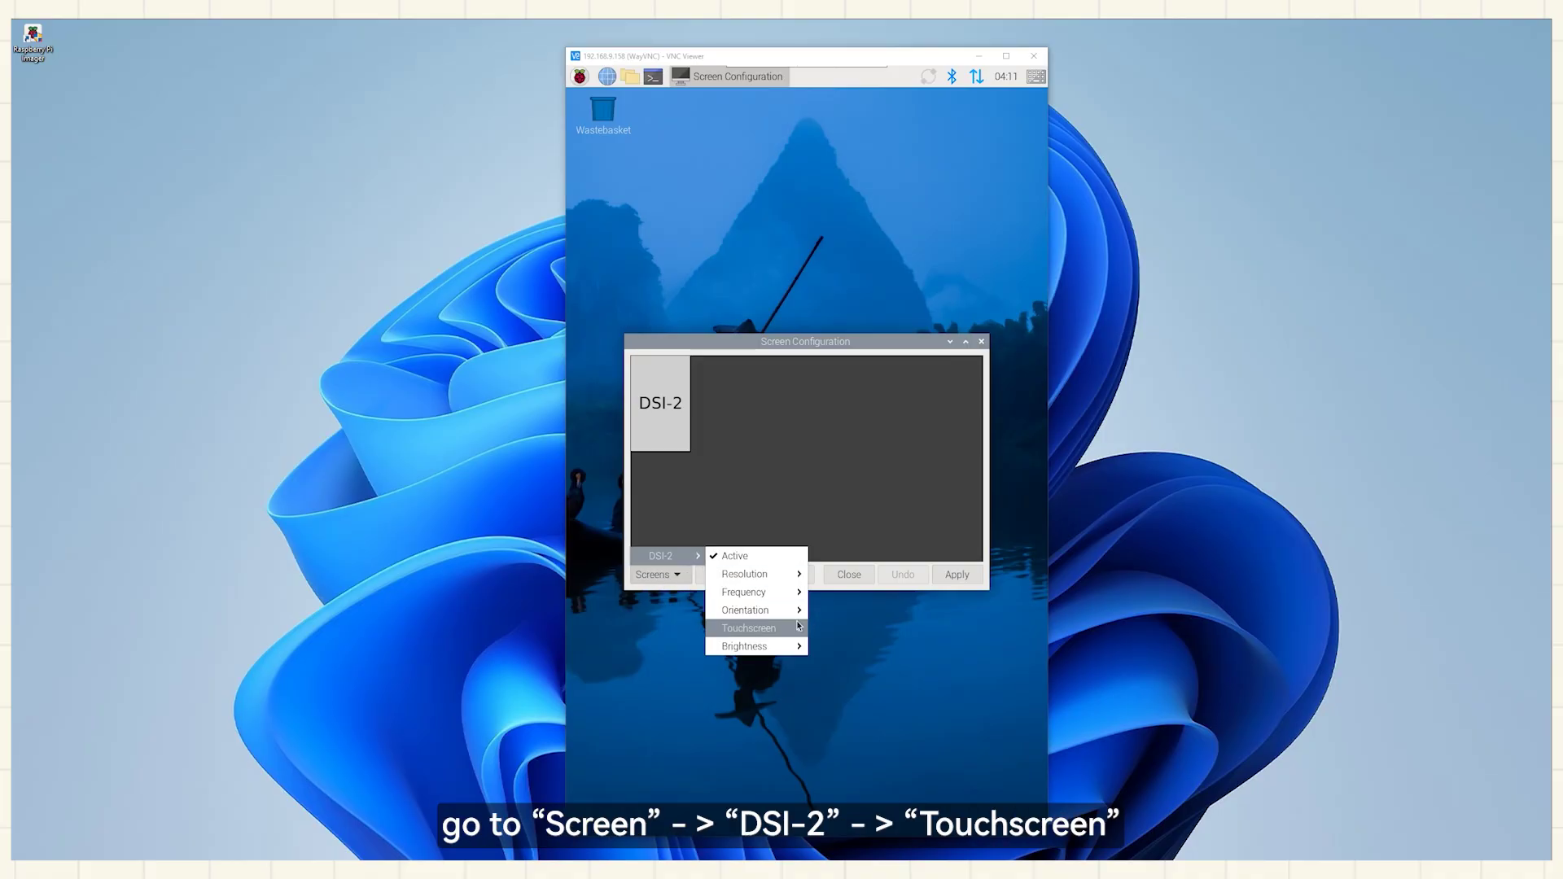
left_click(821, 647)
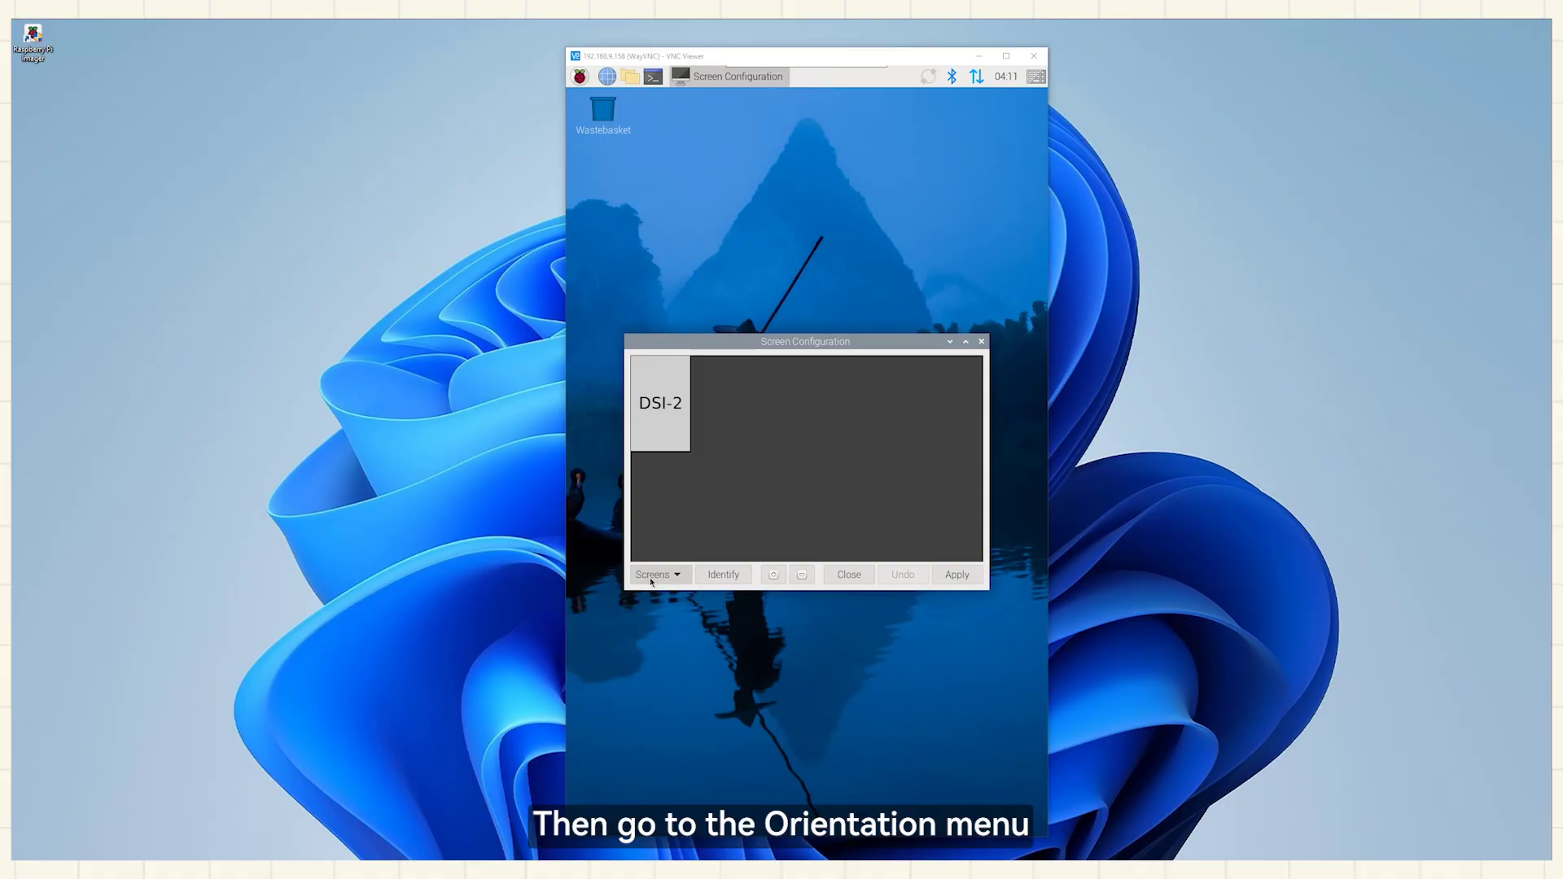
Step: Rotate the DSI-2 display to Left orientation and apply it
mouse_move(705, 562)
mouse_move(745, 612)
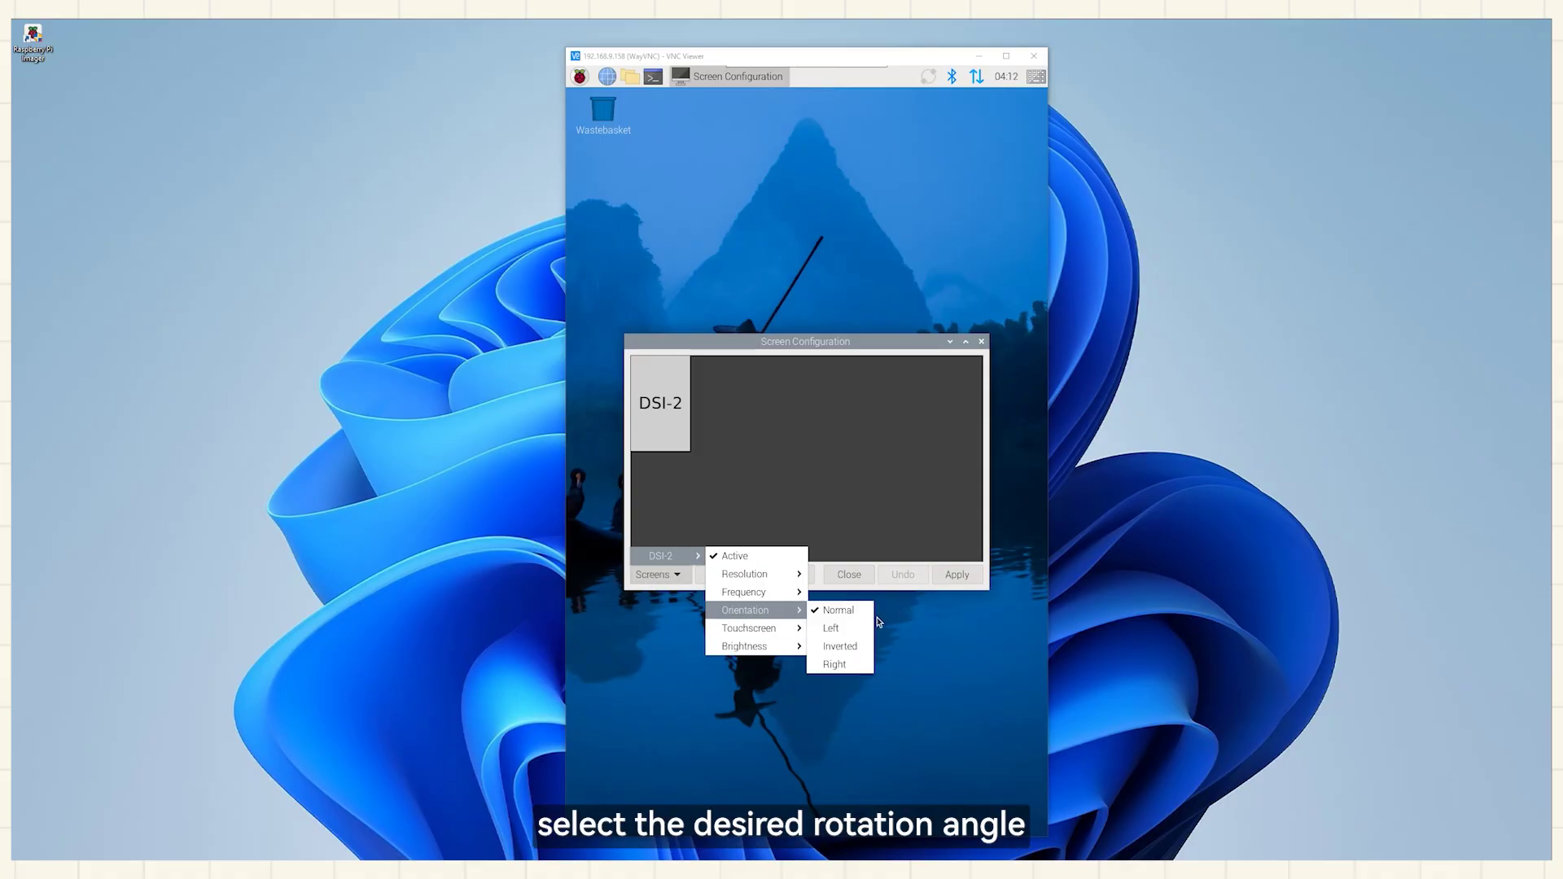
left_click(831, 629)
left_click(975, 574)
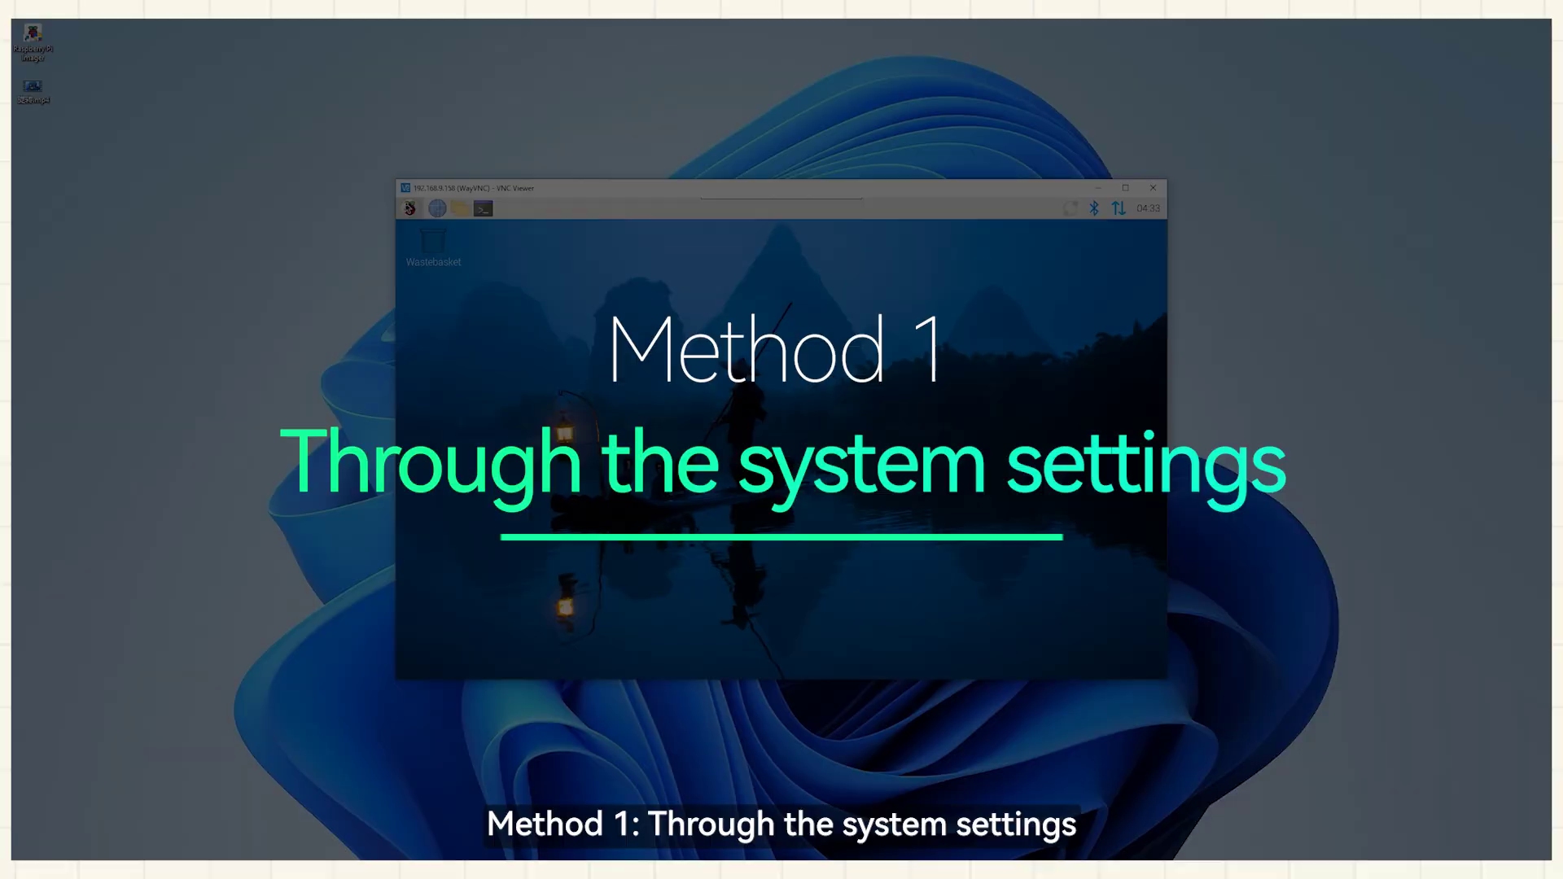
Step: Launch Screen Configuration from the Pi menu and browse the DSI-2 brightness levels
left_click(410, 209)
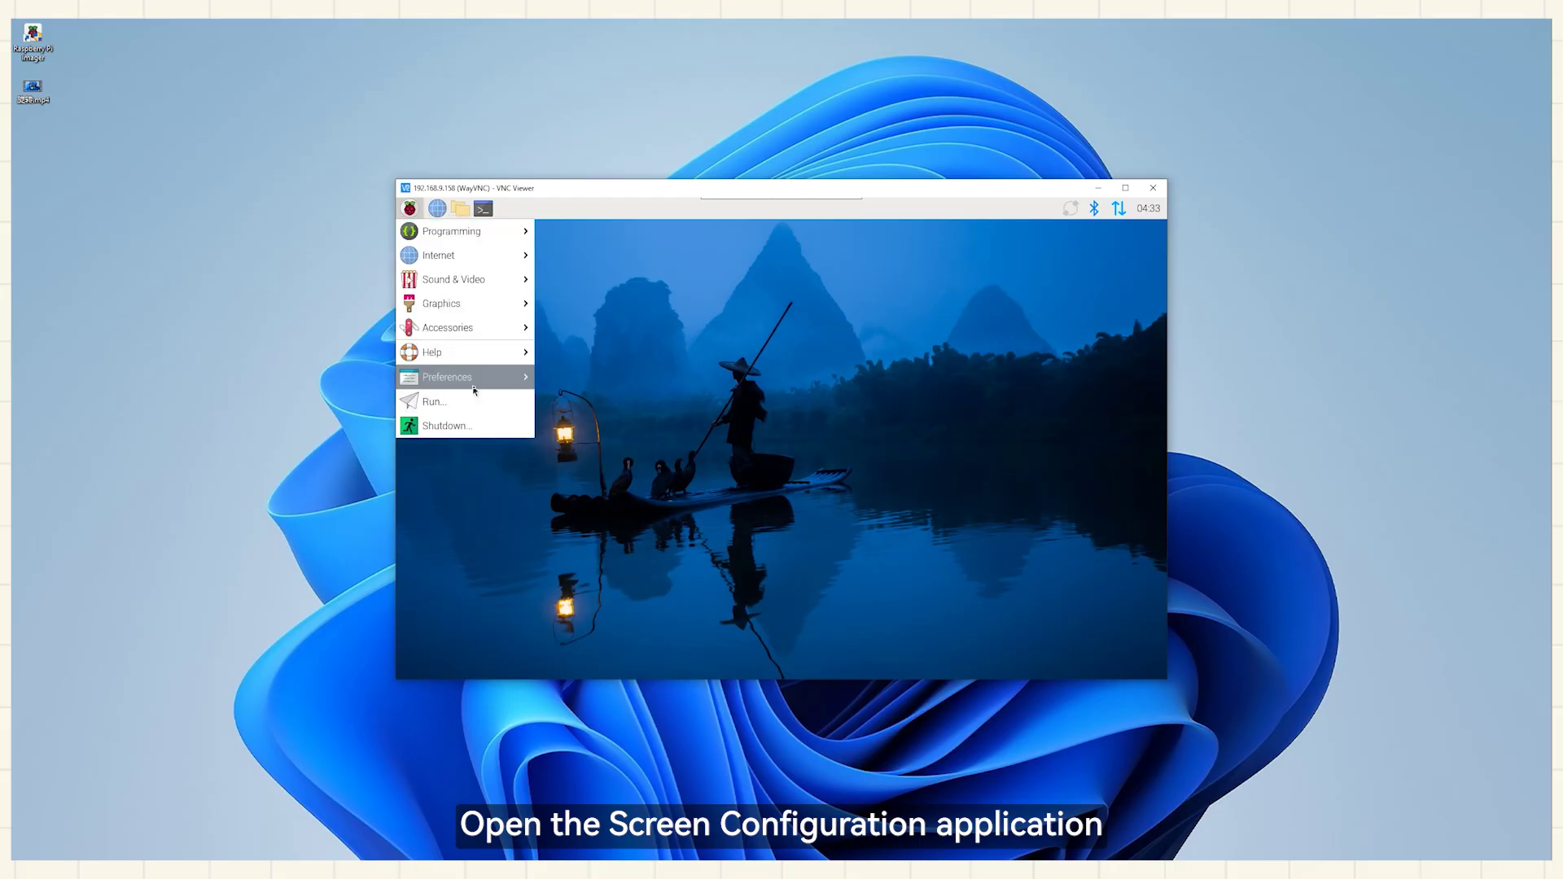
mouse_move(474, 383)
left_click(597, 547)
left_click(618, 561)
mouse_move(661, 544)
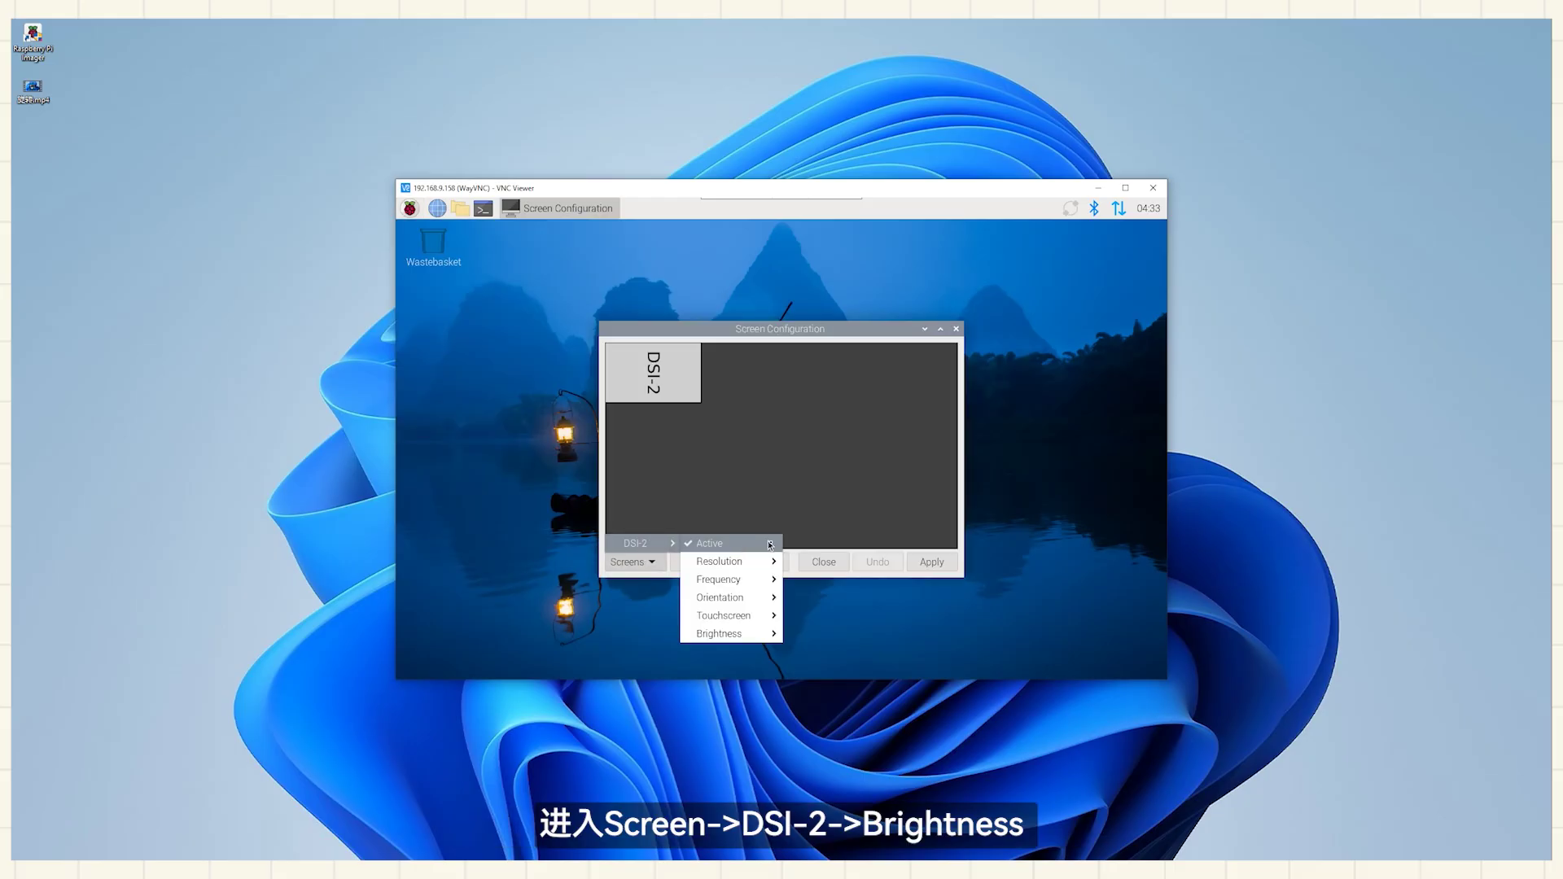
mouse_move(743, 637)
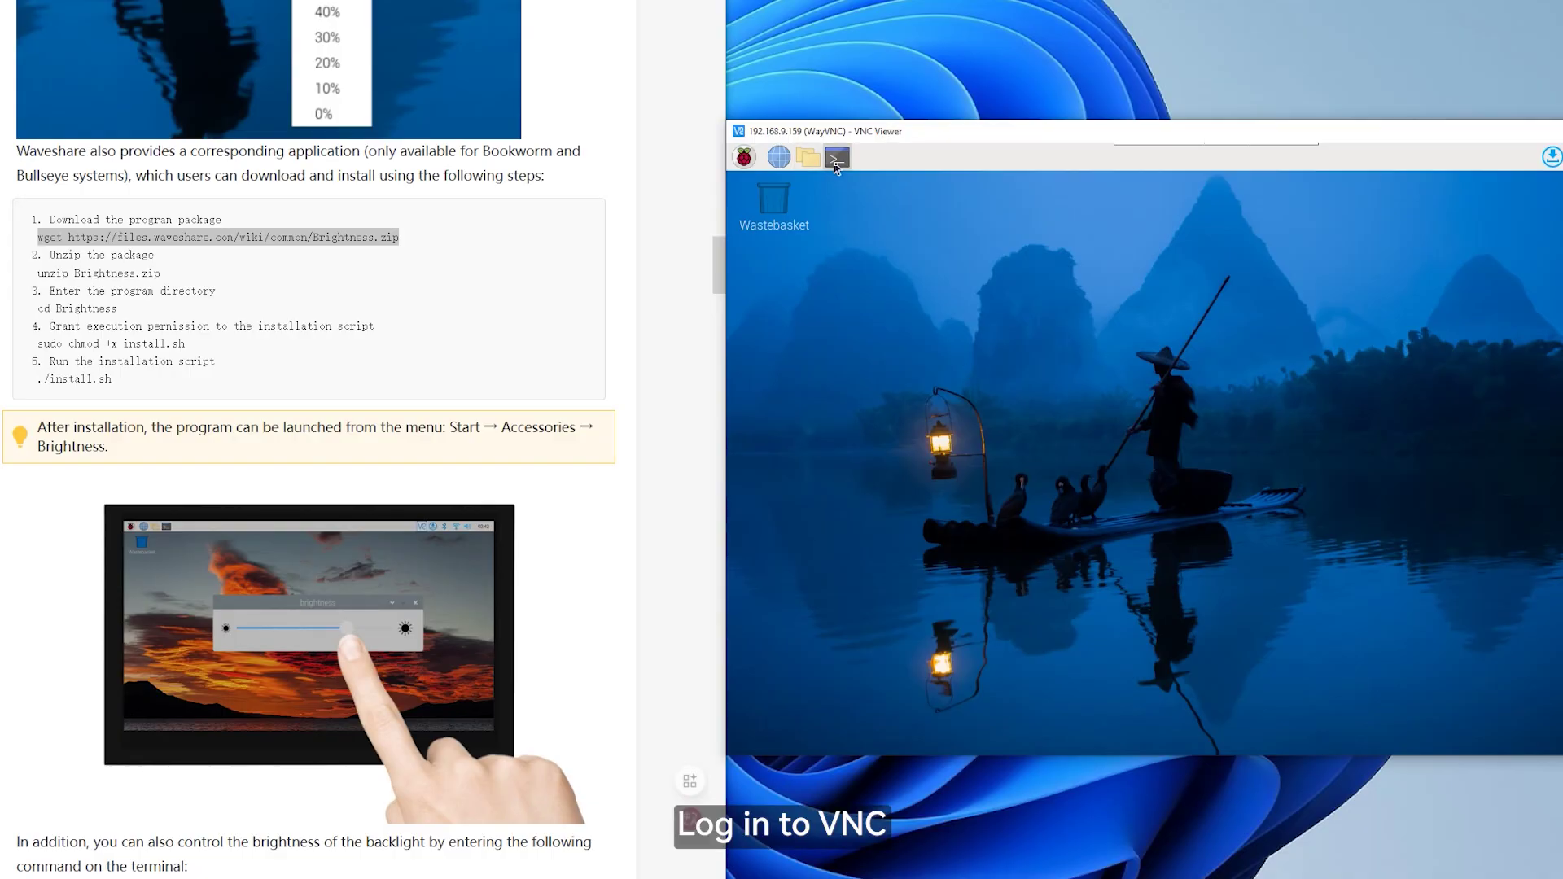
Step: Open a Pi terminal and run the wiki's wget command to download Brightness.zip
left_click(836, 158)
right_click(319, 237)
left_click(363, 258)
left_click(1182, 431)
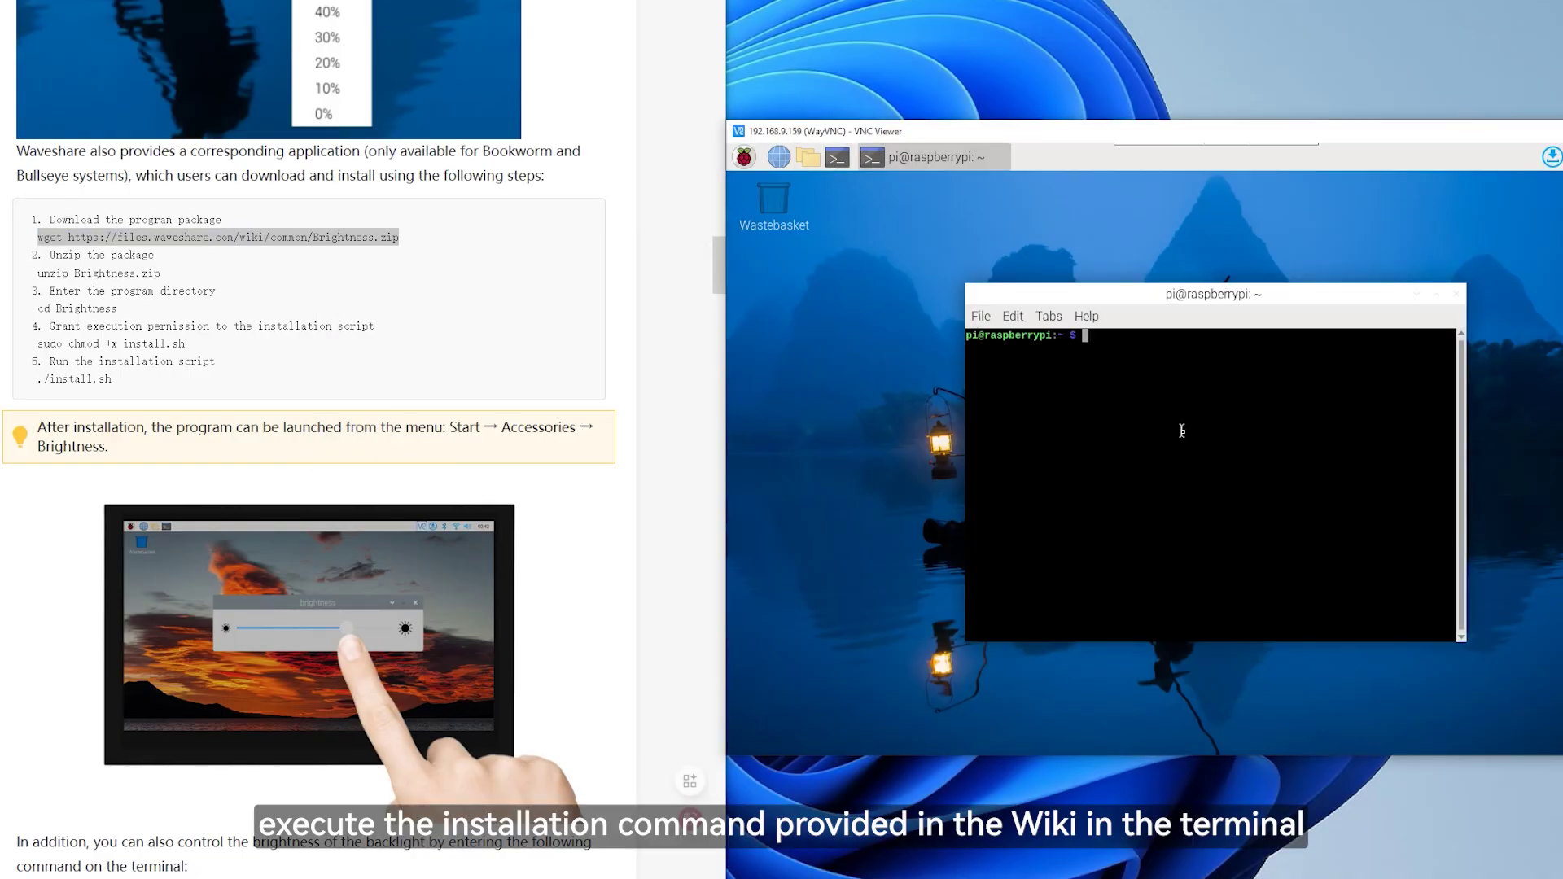
key("Return")
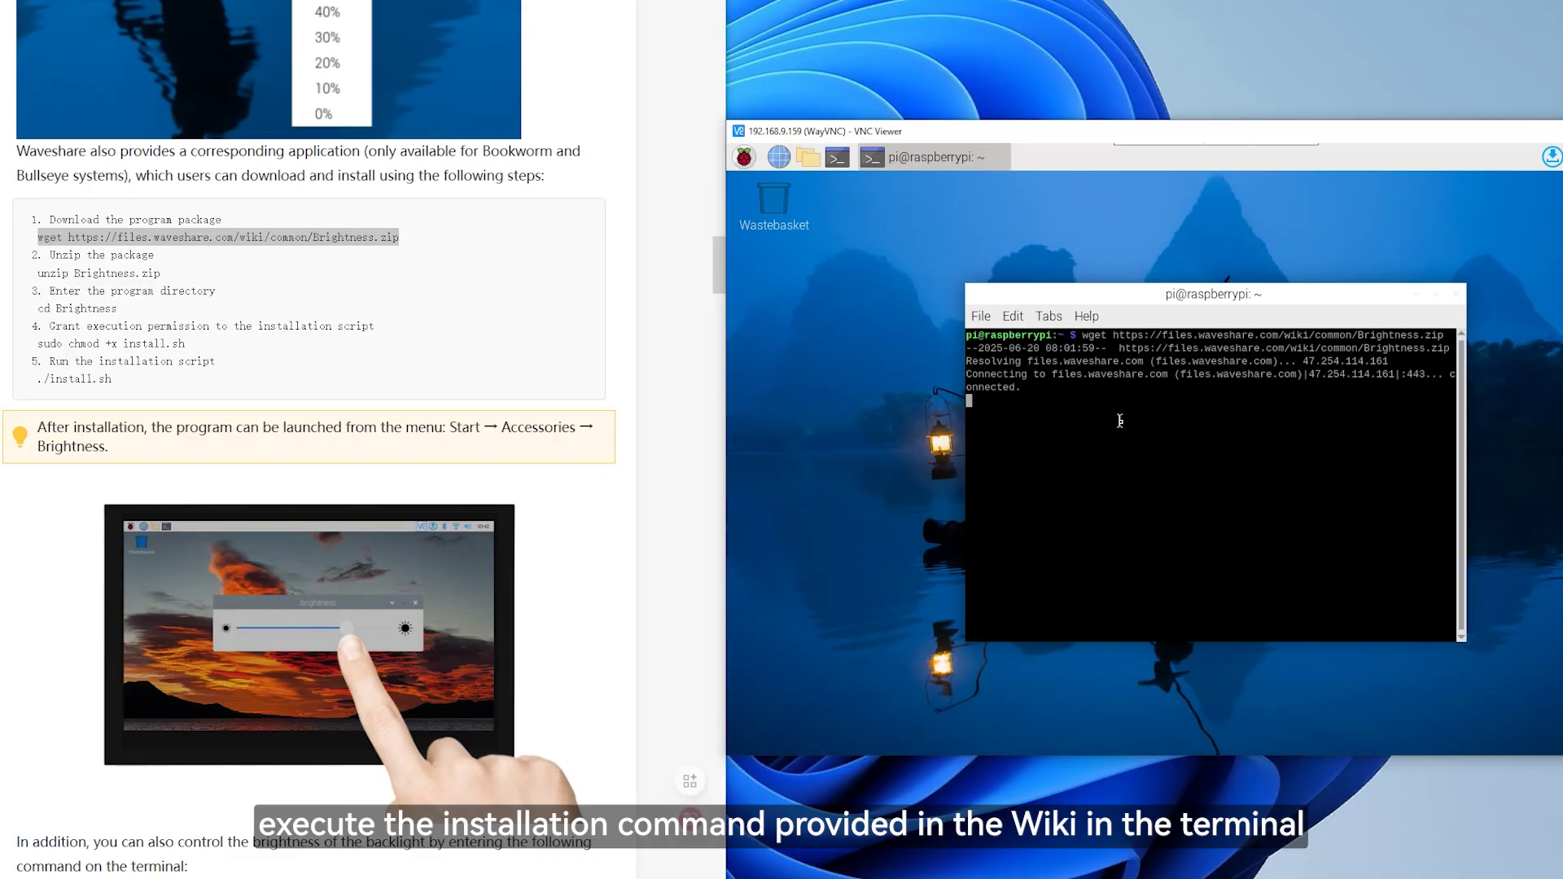
Step: Unzip Brightness.zip, cd into Brightness and make install.sh executable with sudo chmod +x
triple_click(51, 276)
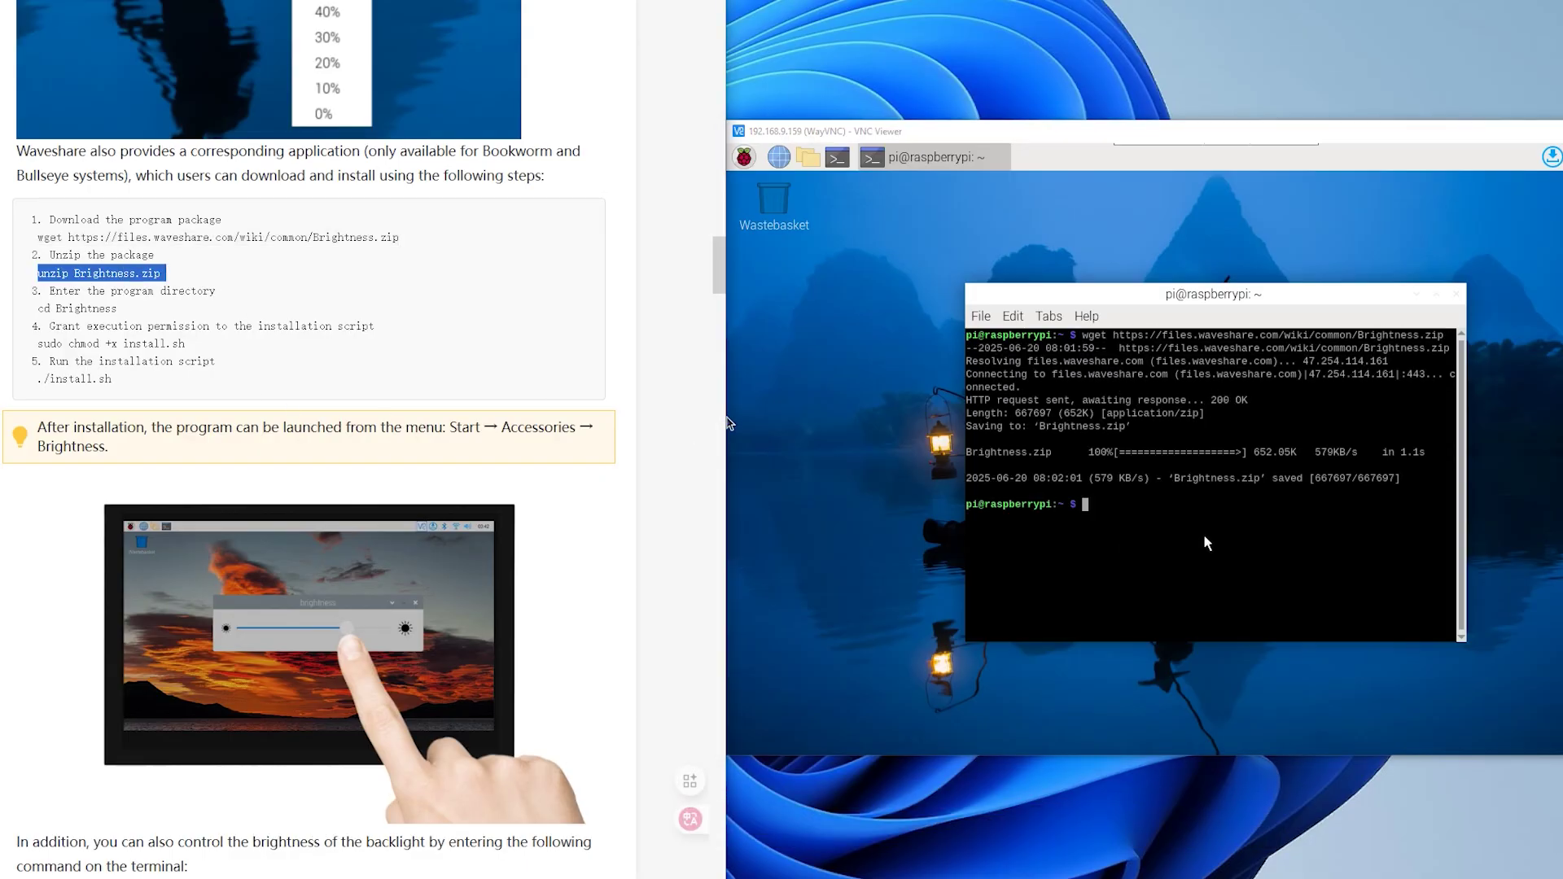
left_click(1182, 482)
key("Return")
double_click(44, 308)
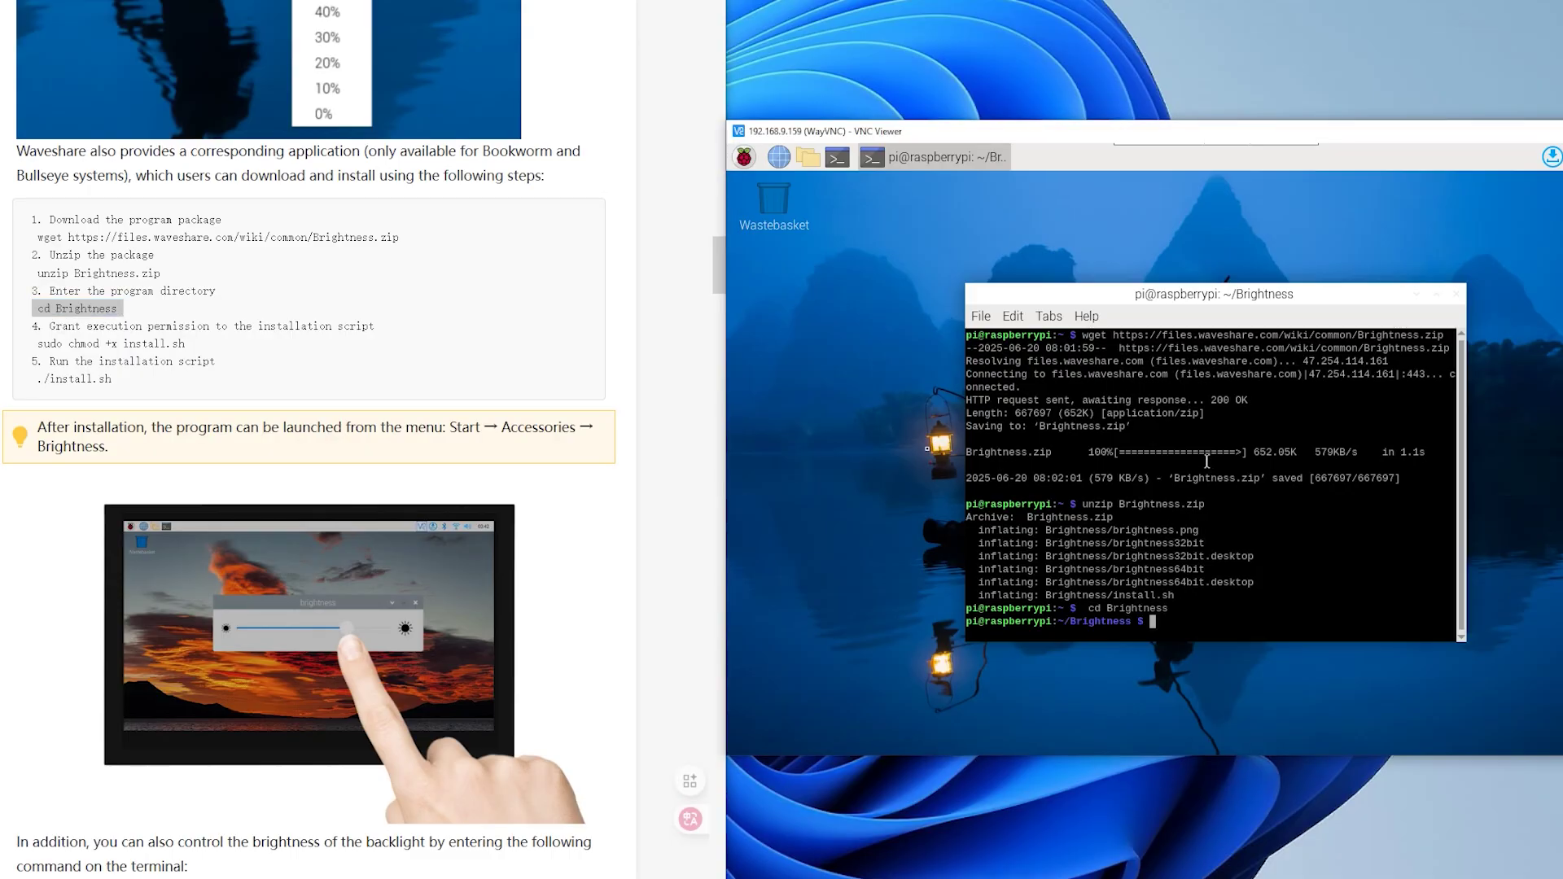
triple_click(47, 352)
left_click(1277, 513)
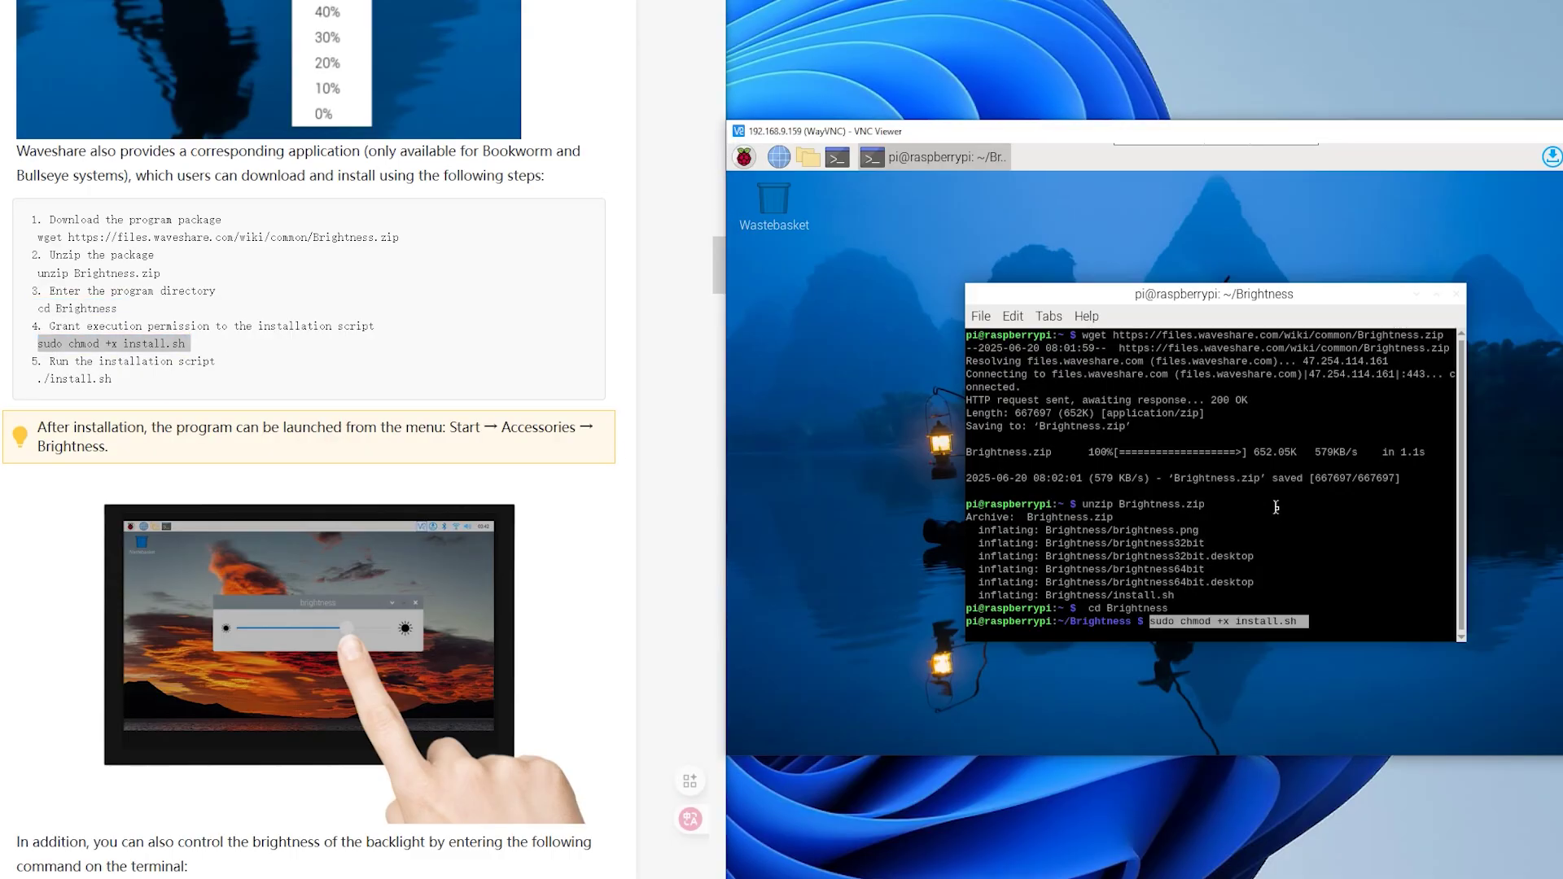
Step: Run ./install.sh to install the Brightness app
double_click(80, 379)
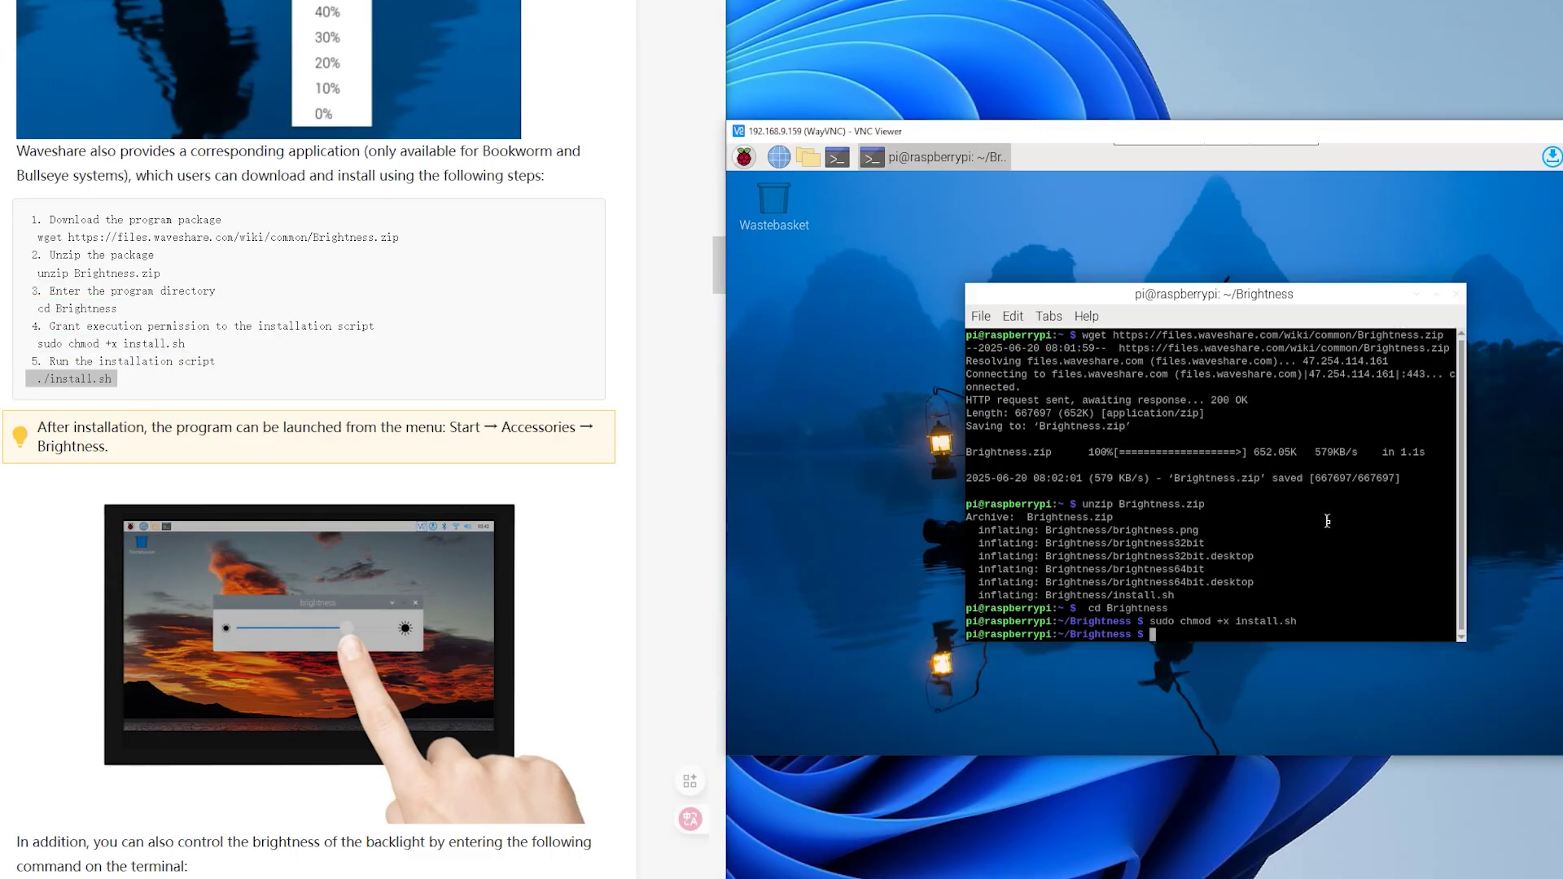
type("./install.sh")
key("Return")
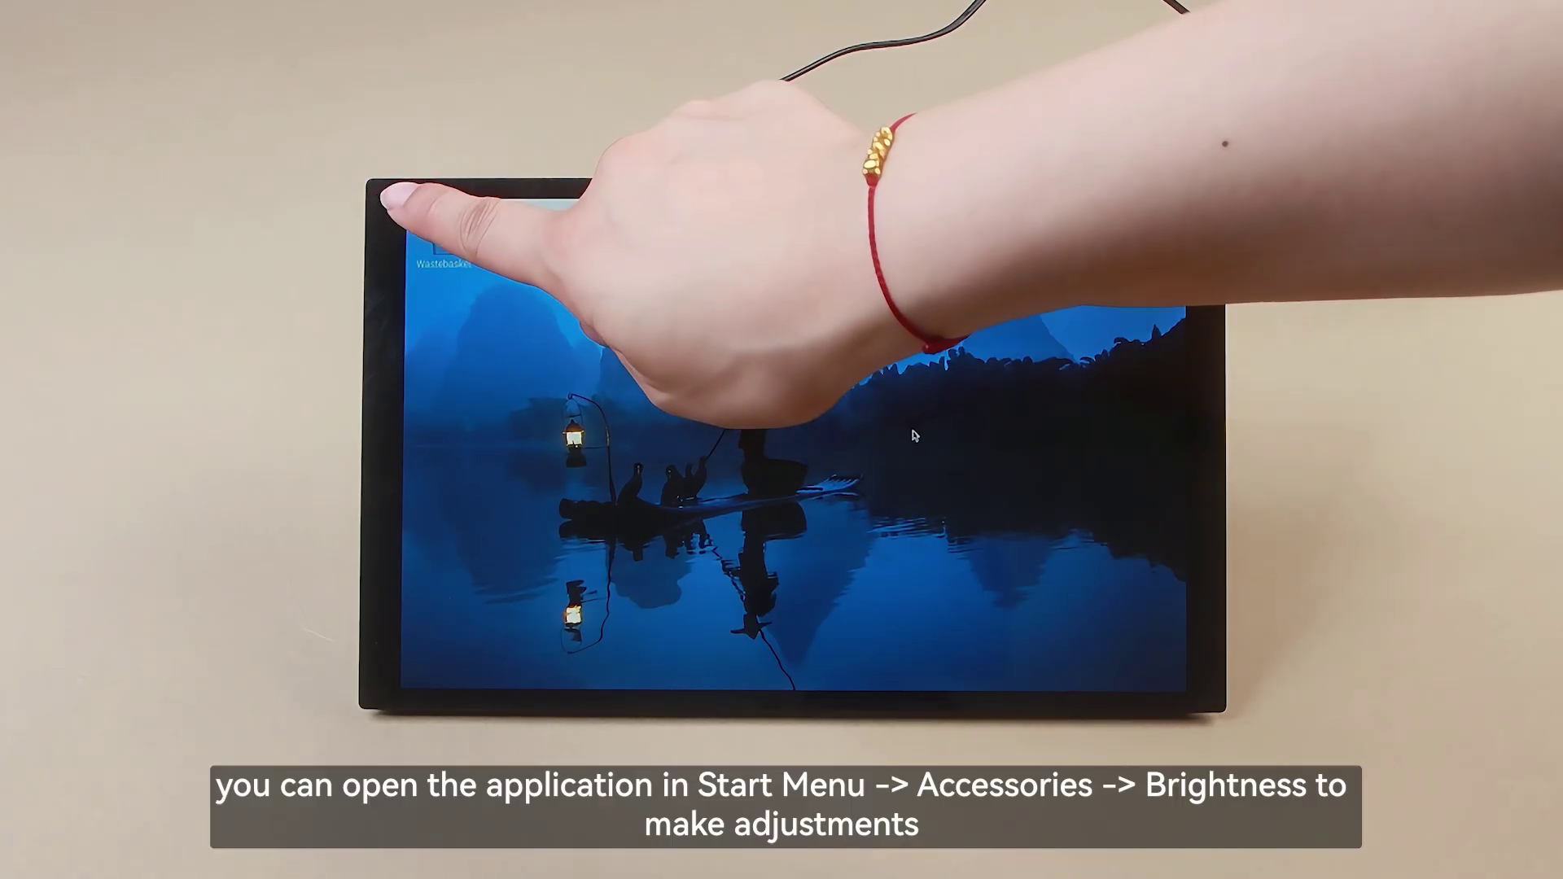
Step: Launch Accessories > Brightness from the touchscreen's Raspberry Pi menu
left_click(420, 210)
left_click(510, 331)
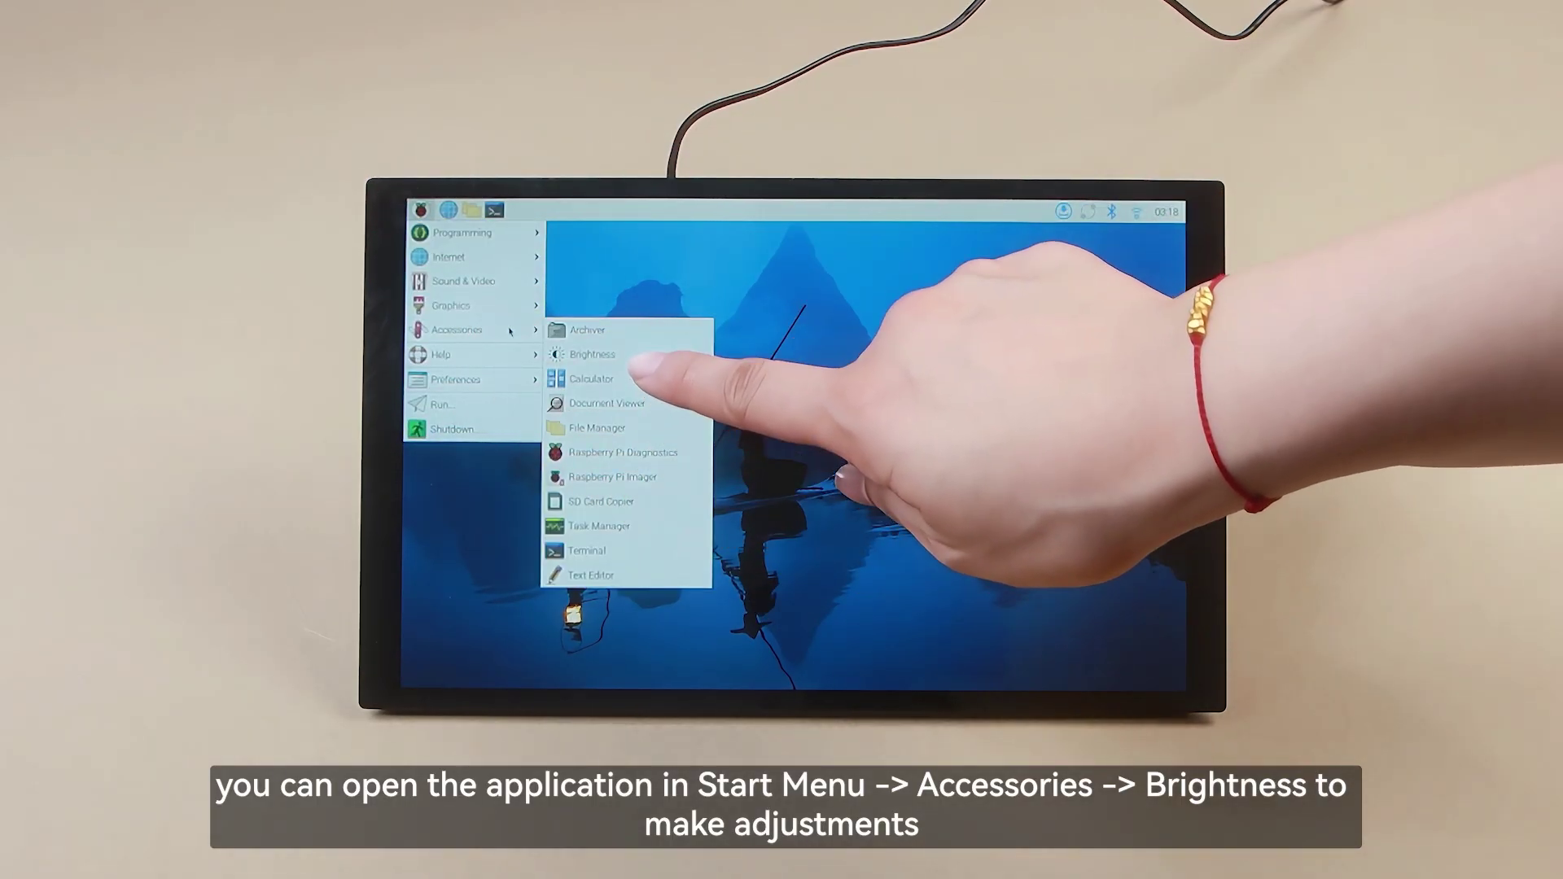
left_click(655, 355)
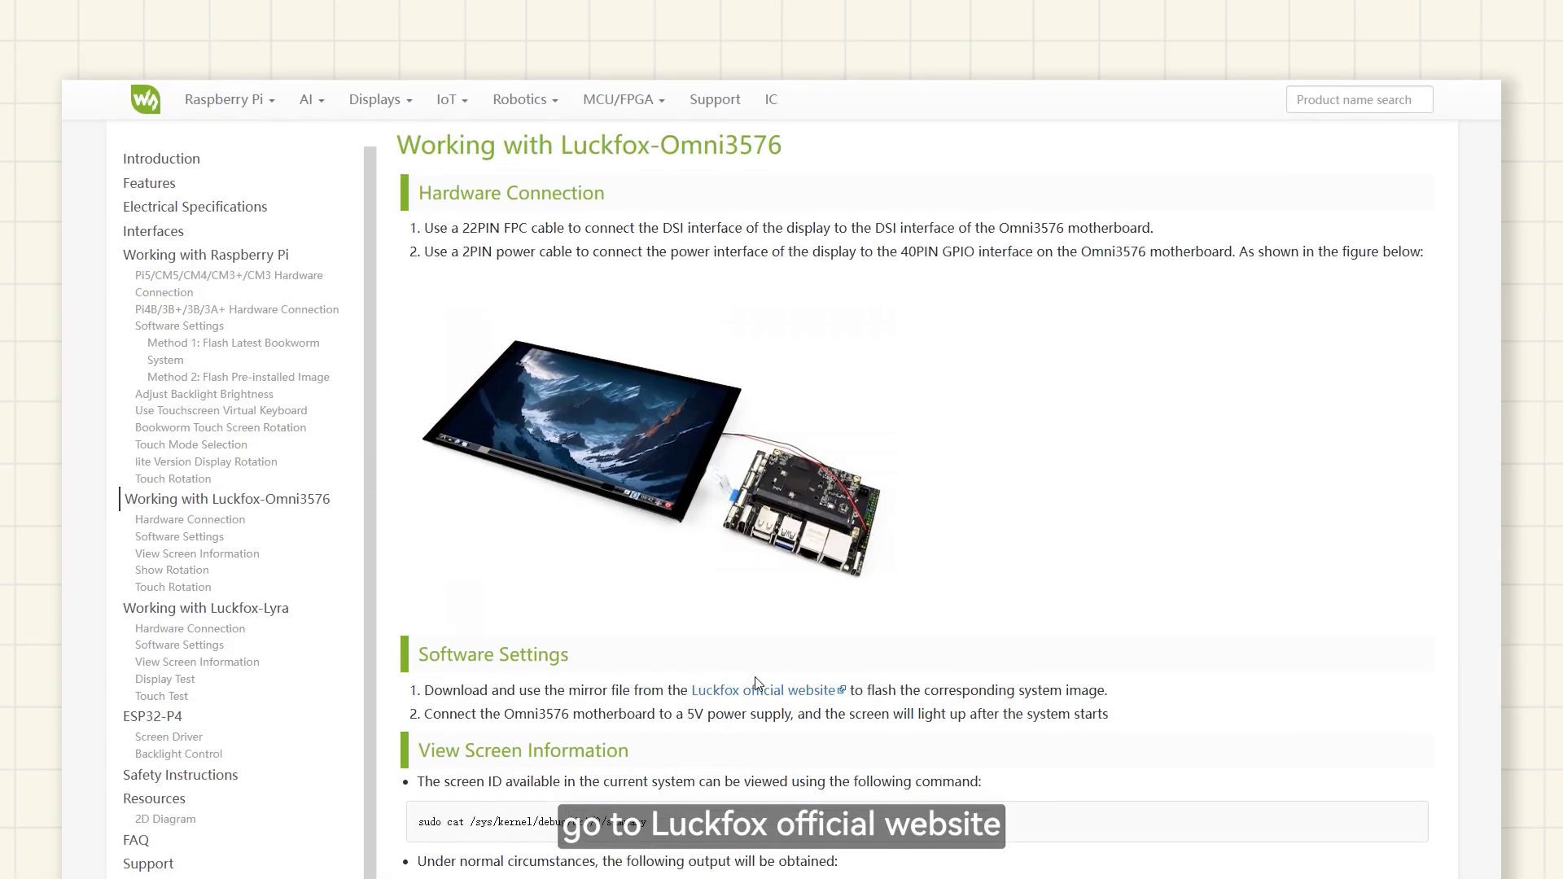
Step: Follow the Luckfox official website link and scroll to the Image Download table
left_click(749, 681)
scroll(747, 685, "down", 5)
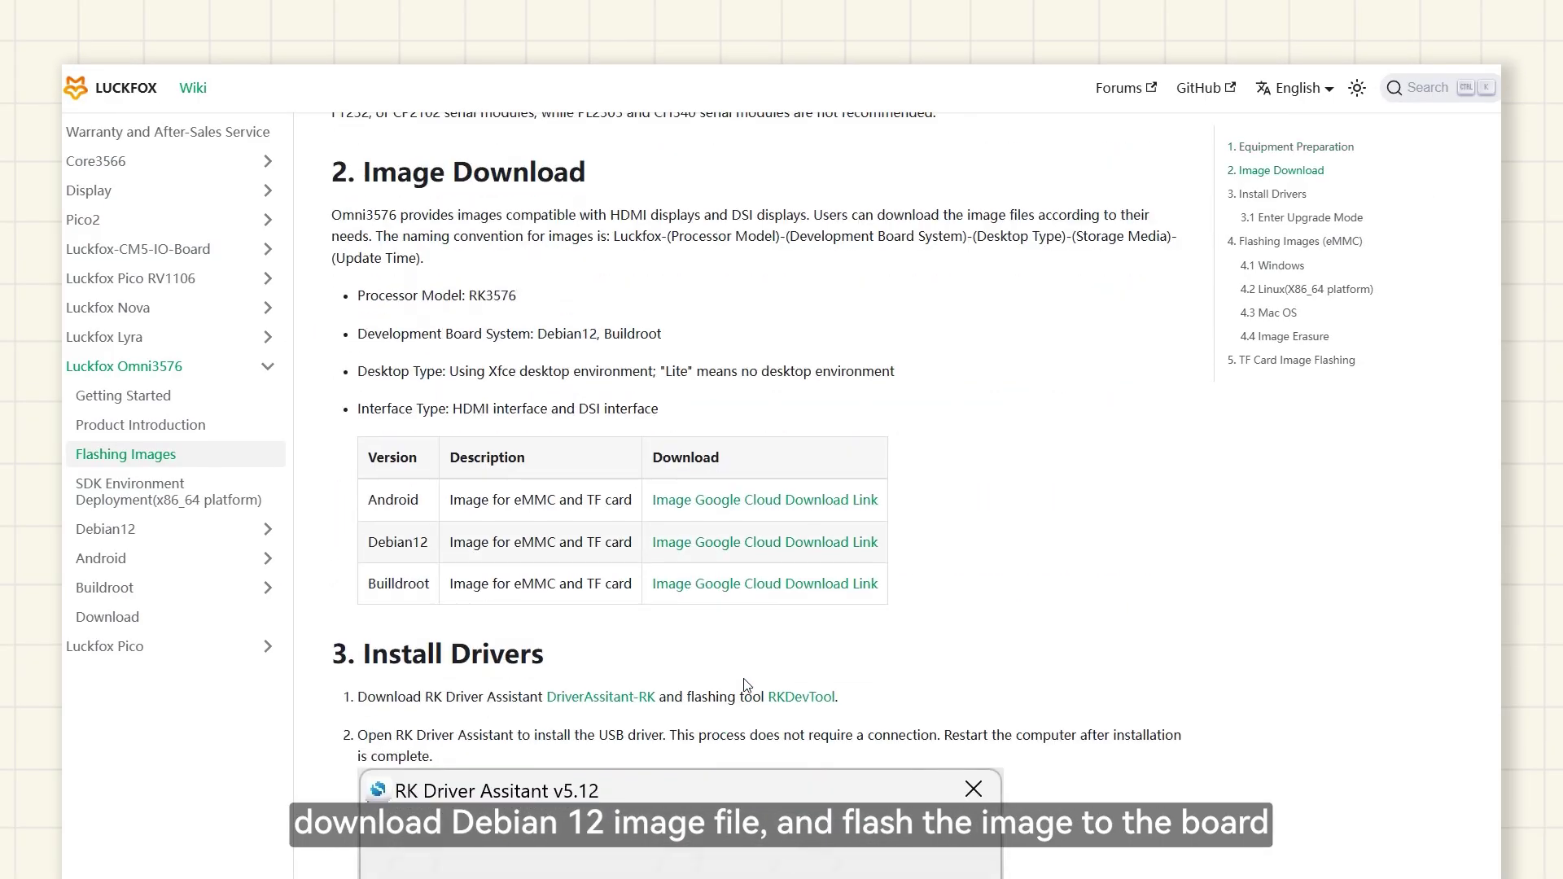